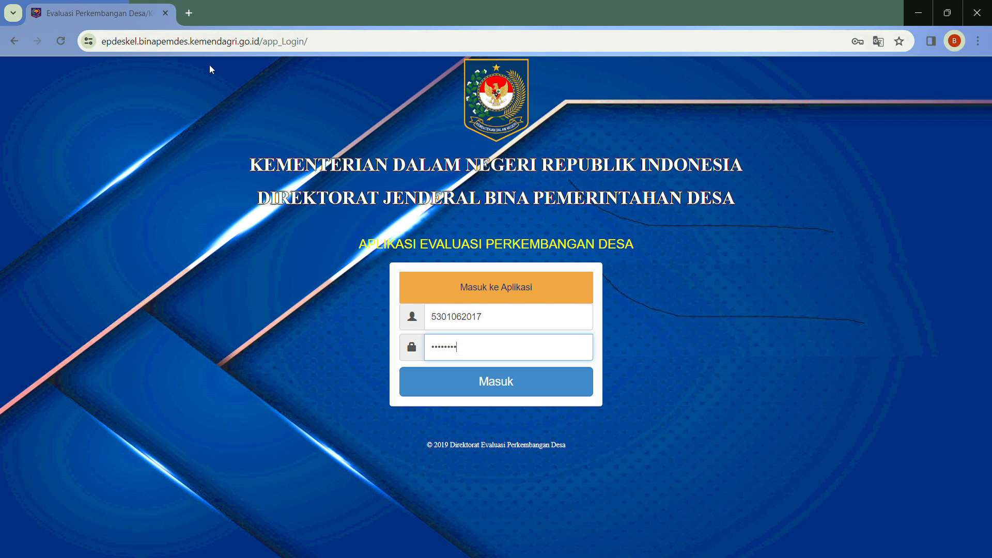
# Log in to Epdeskel with the pre-filled village code and password
pyautogui.click(124, 42)
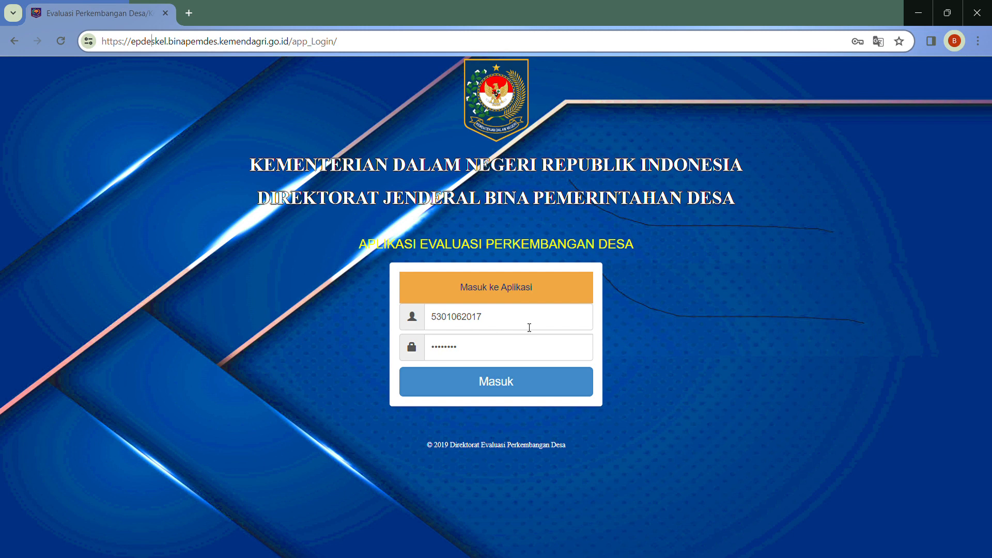
pyautogui.click(503, 382)
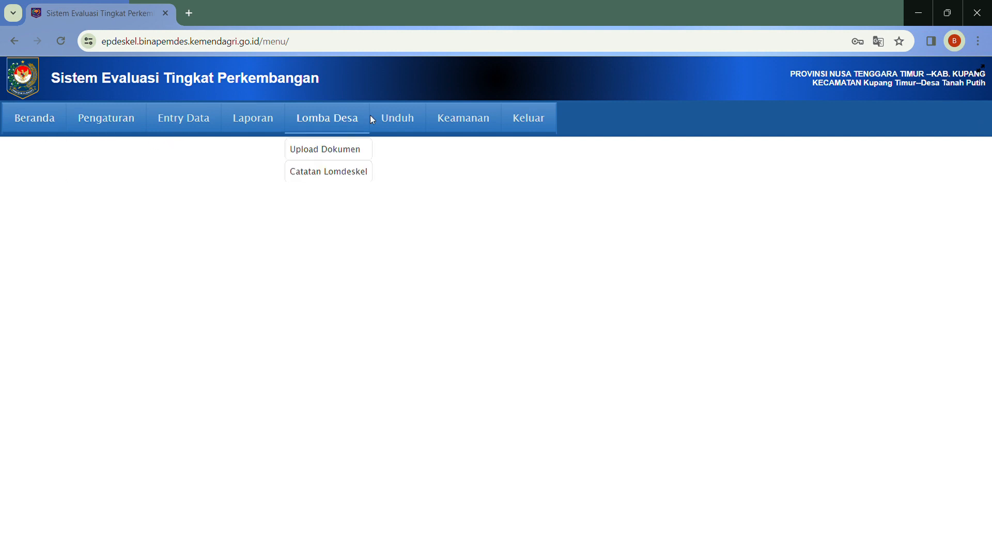
# Glance at the Beranda home page, close it, then open Pengaturan > Informasi Umum
pyautogui.moveTo(342, 129)
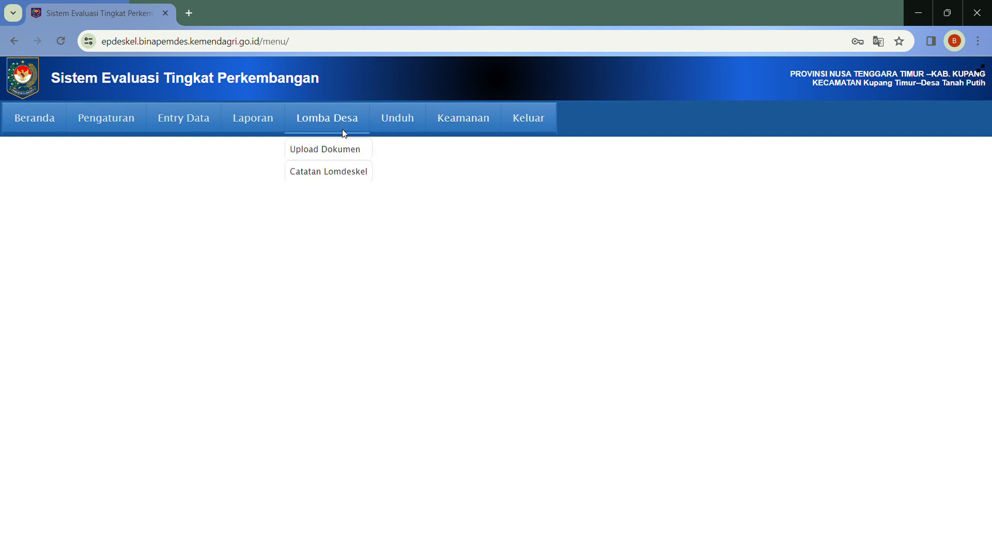
pyautogui.click(43, 128)
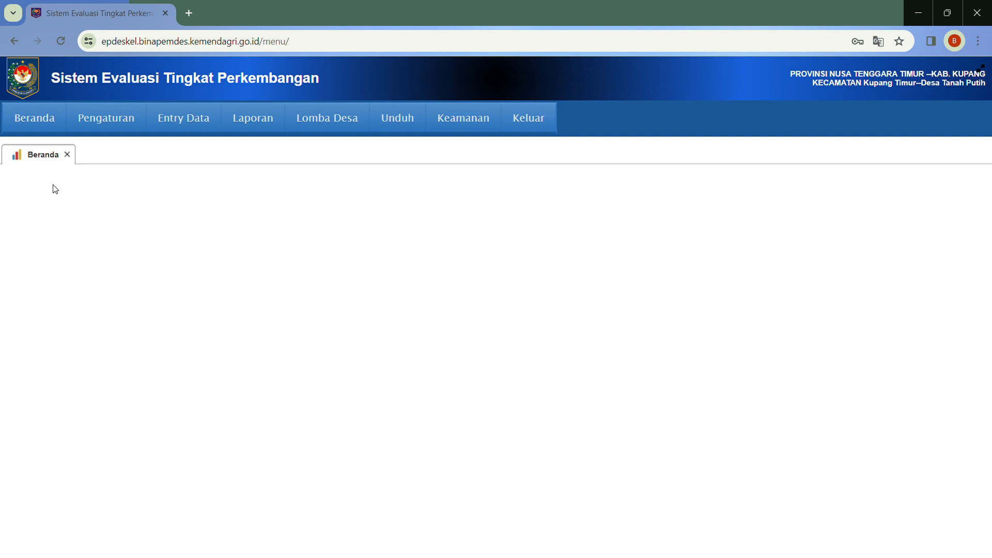
pyautogui.click(68, 156)
pyautogui.moveTo(114, 131)
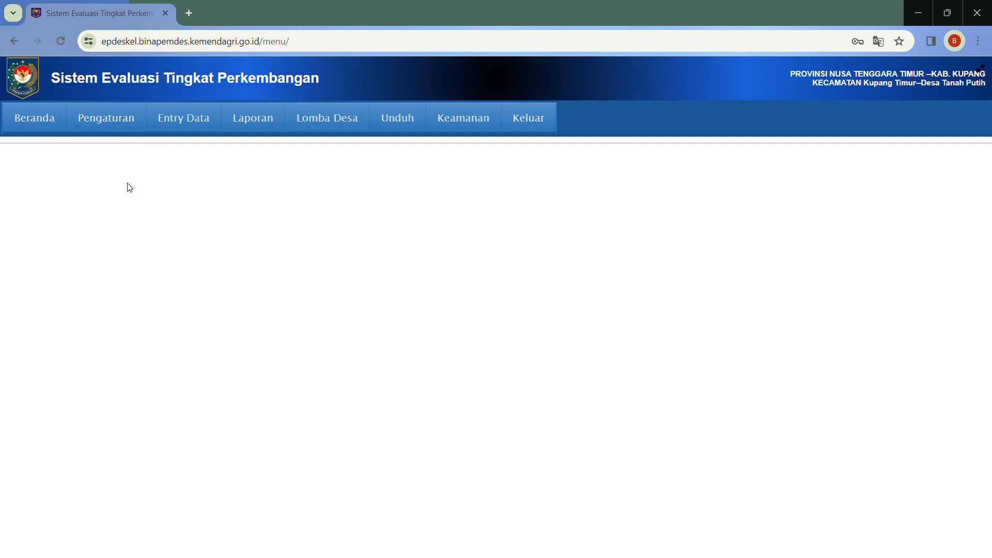
pyautogui.click(116, 155)
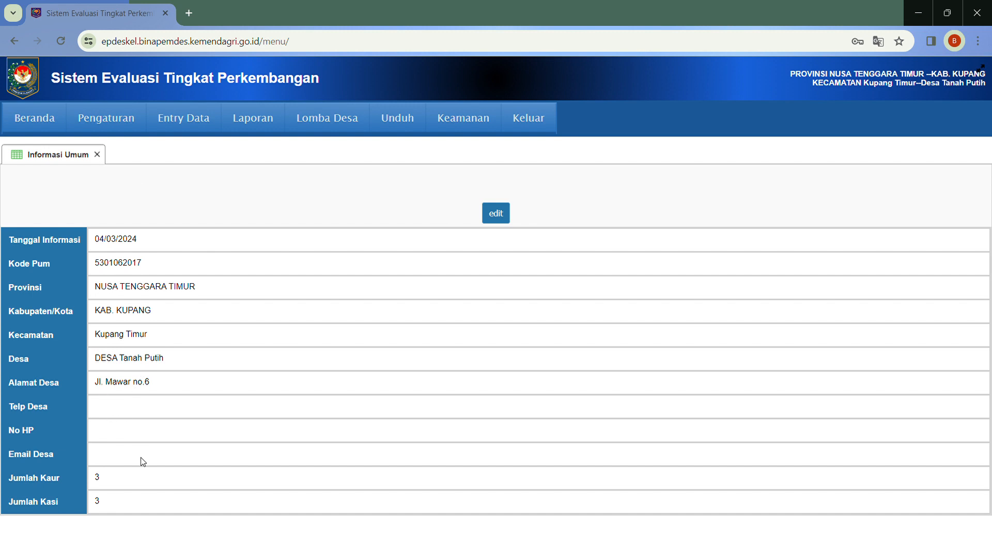
# Enable editing and change the village address to 'Jl. Mawar no.68'
pyautogui.click(506, 224)
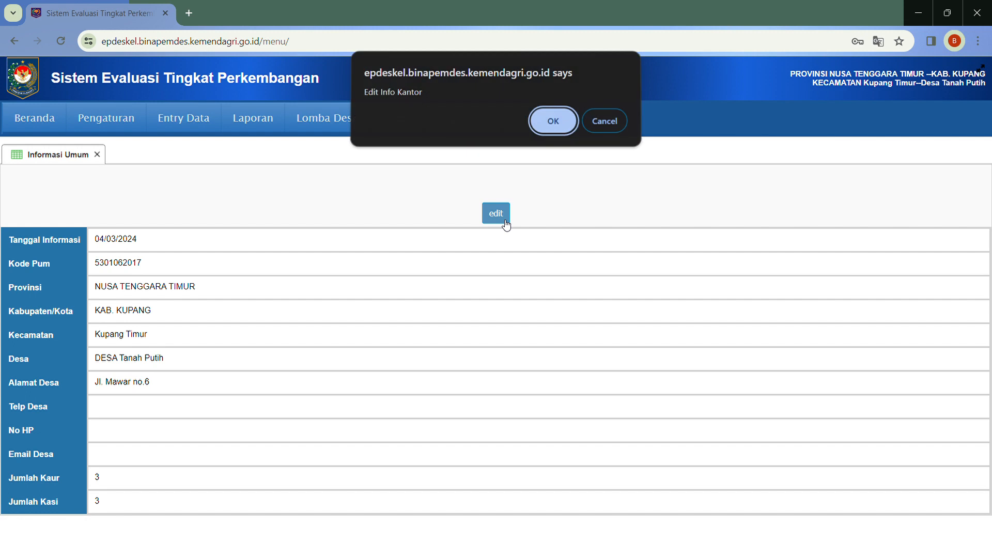
pyautogui.click(557, 128)
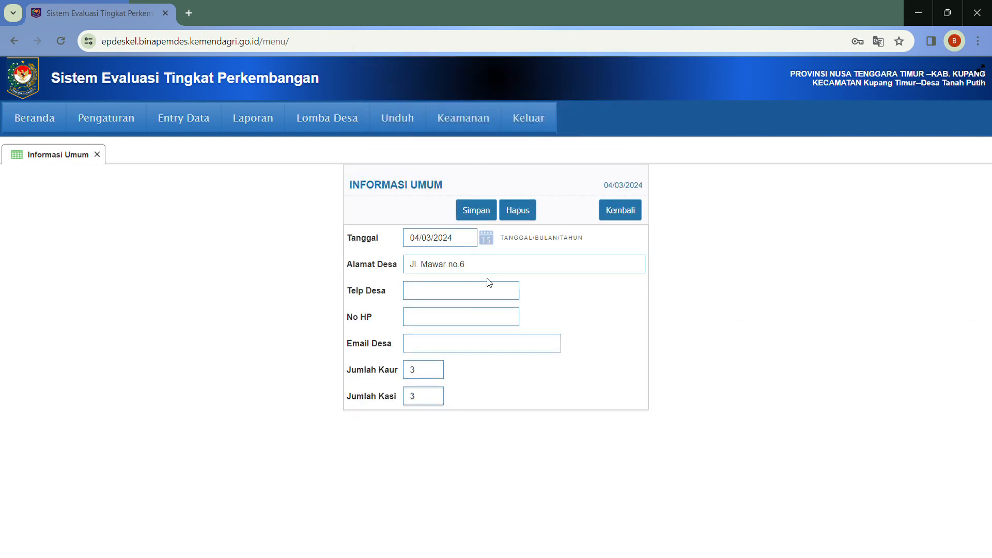
pyautogui.click(517, 270)
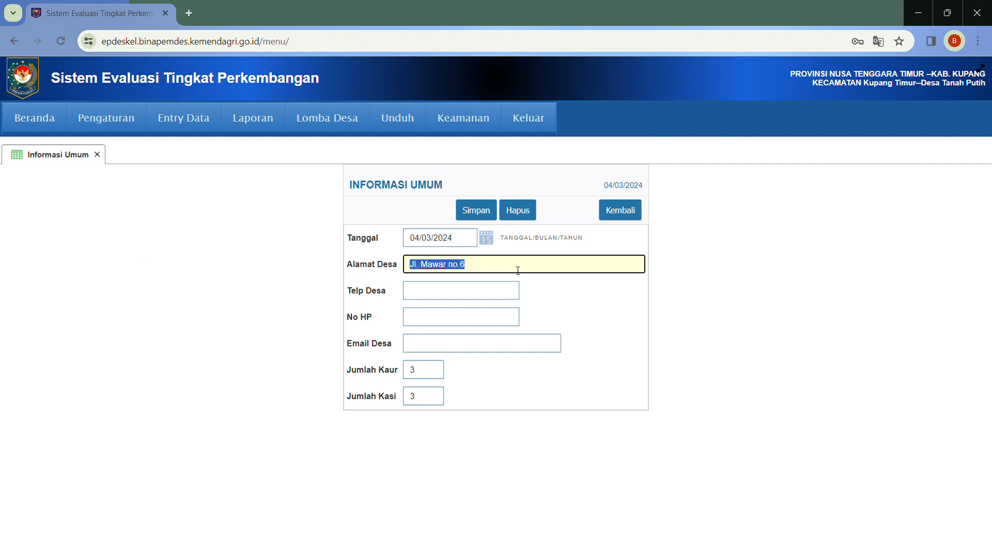
pyautogui.click(517, 270)
pyautogui.press('BackSpace')
pyautogui.press('BackSpace')
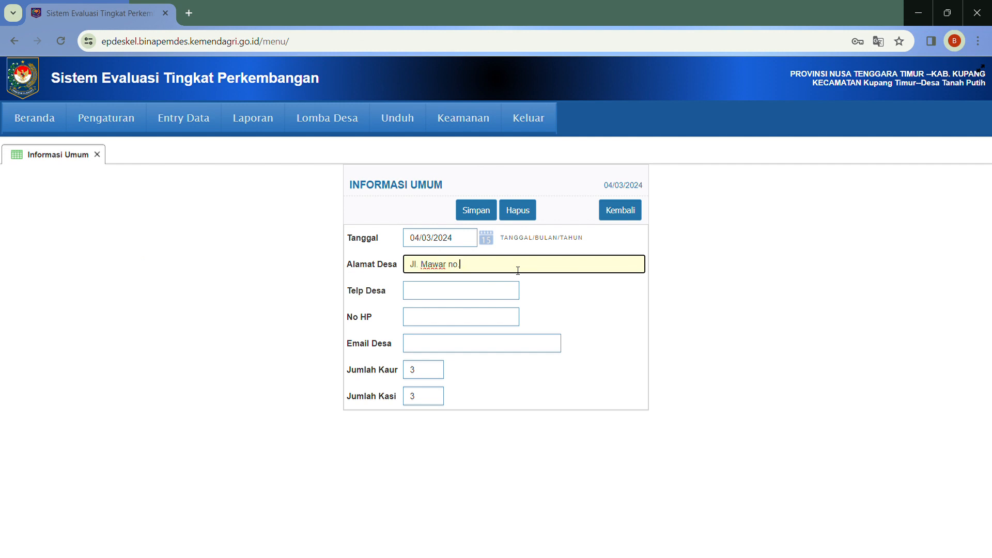
pyautogui.write('.68')
# Enter the village mobile number, save the general information, and return to the details view
pyautogui.click(476, 294)
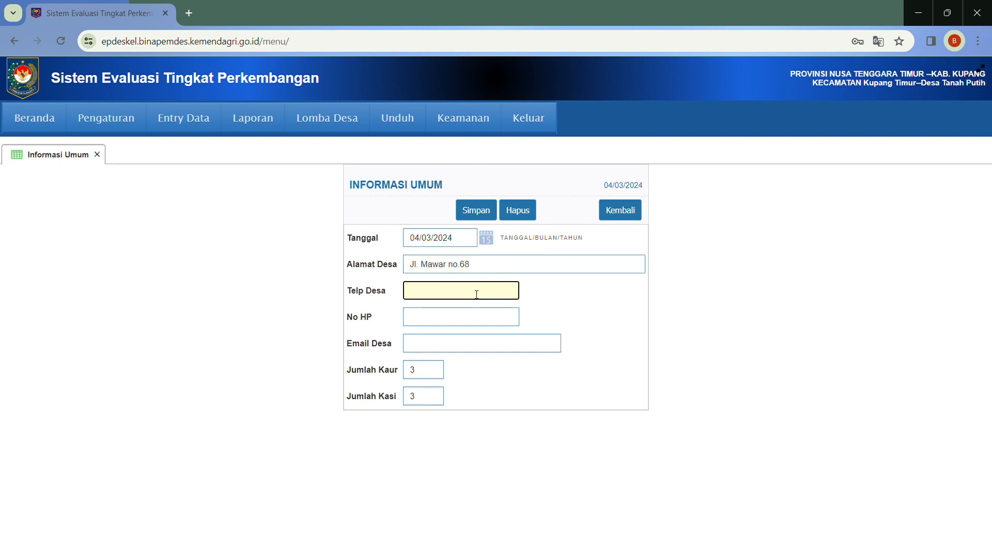
pyautogui.click(459, 320)
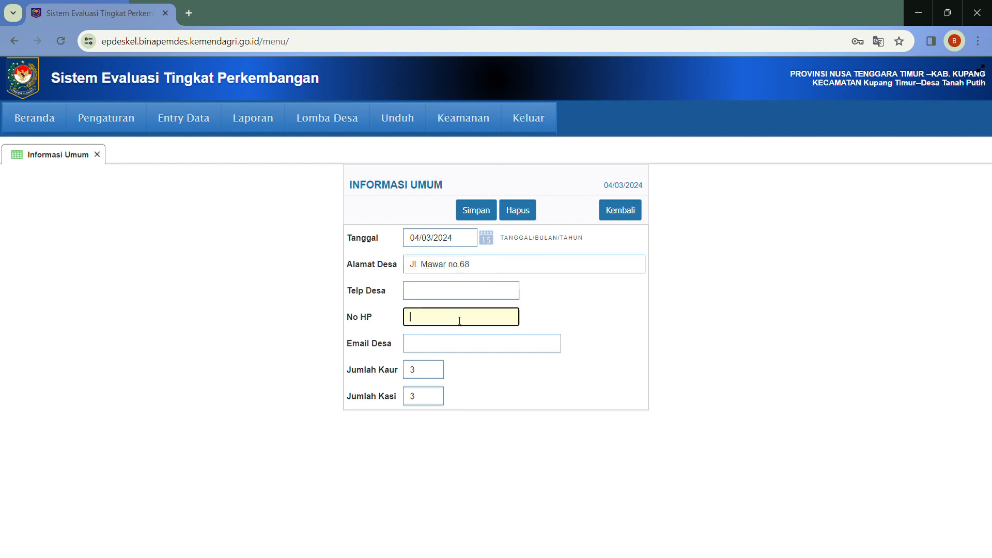
pyautogui.click(478, 216)
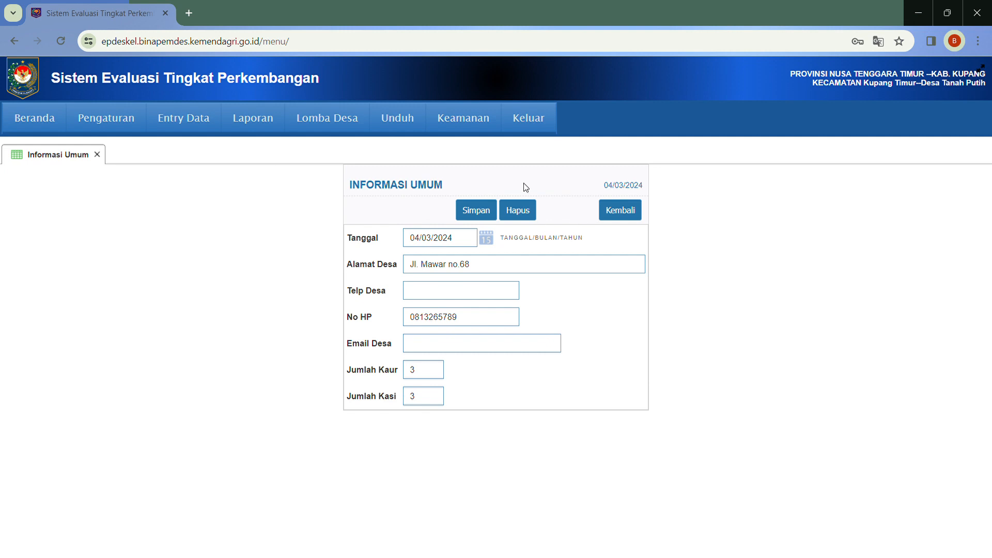
pyautogui.click(622, 218)
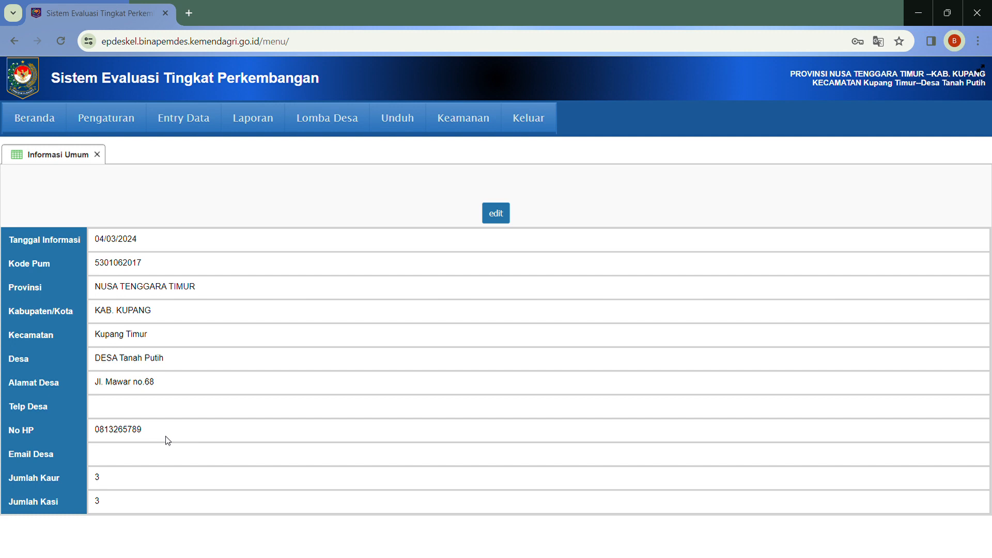
# Open Pengaturan > Struktur Jabatan and make the position structure editable
pyautogui.click(100, 155)
pyautogui.moveTo(110, 133)
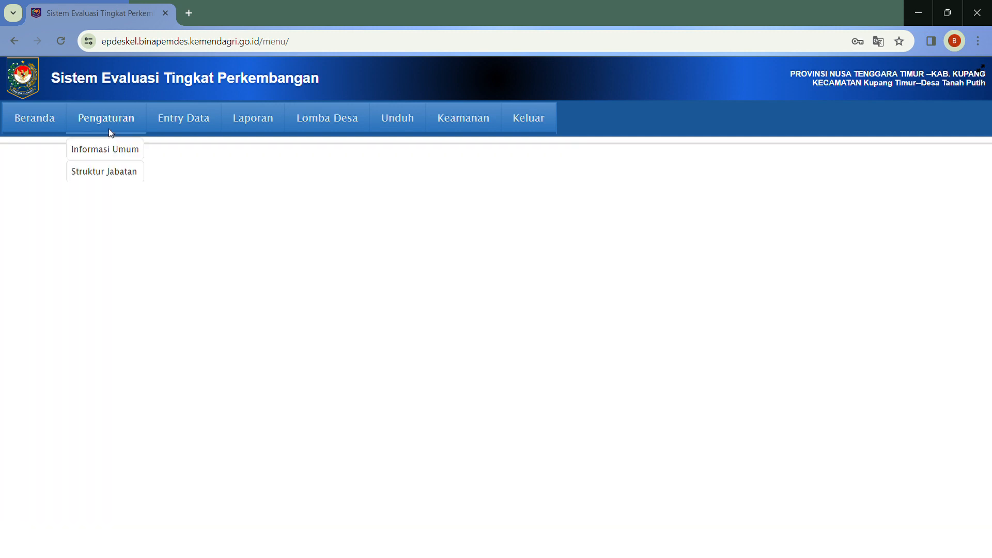
pyautogui.click(111, 170)
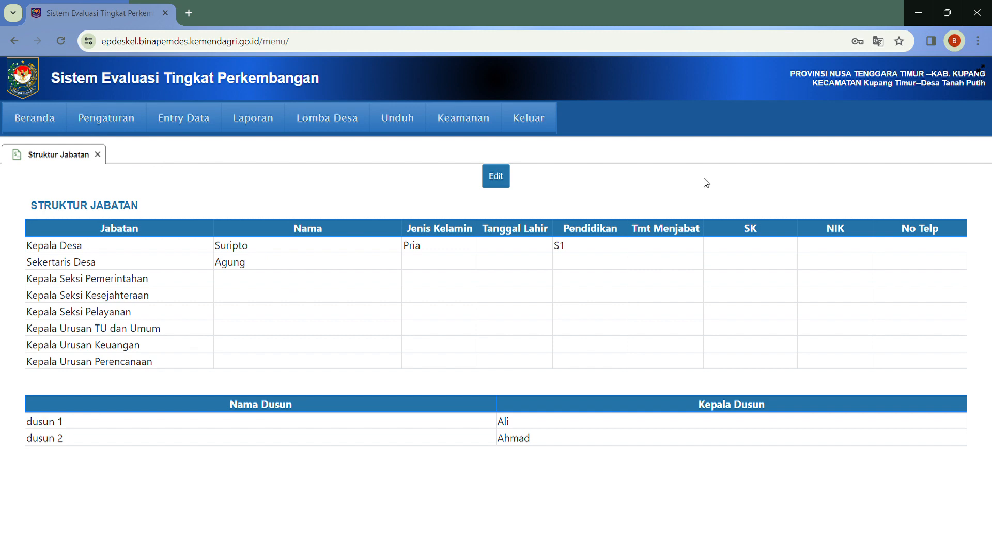
pyautogui.click(496, 176)
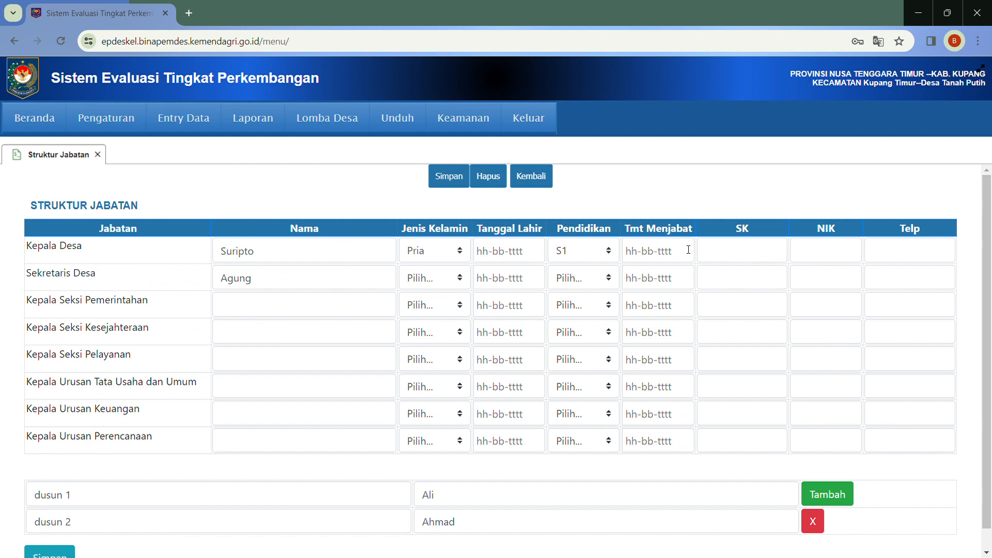
# Add a third empty hamlet (dusun) row and save the position structure
pyautogui.click(729, 252)
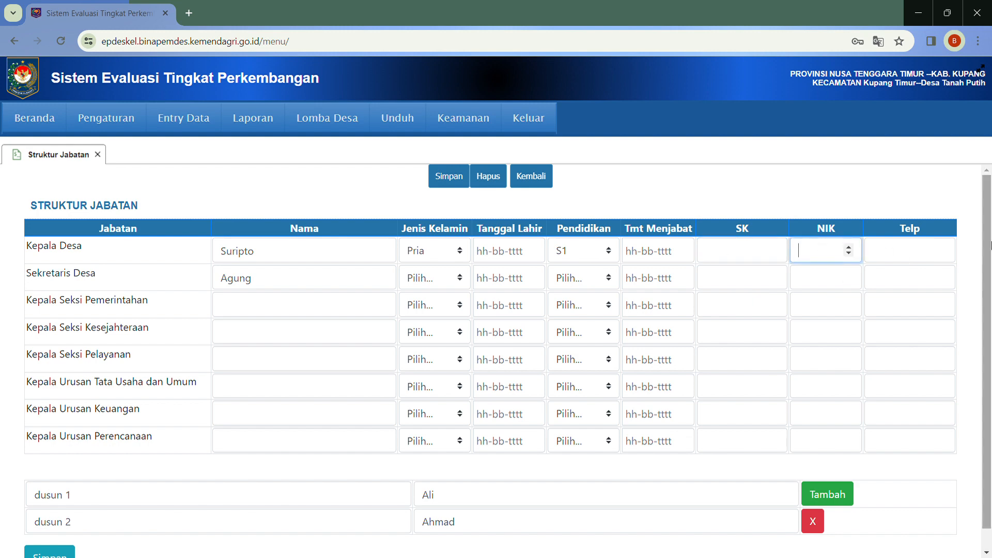
pyautogui.moveTo(987, 246); pyautogui.dragTo(991, 312)
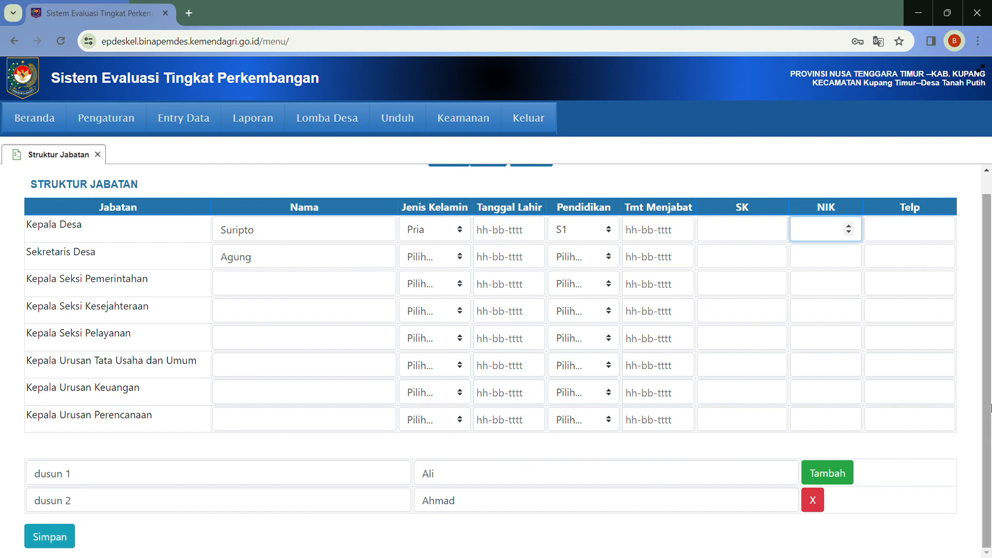
pyautogui.scroll(1, 987, 434)
pyautogui.scroll(-1, 986, 434)
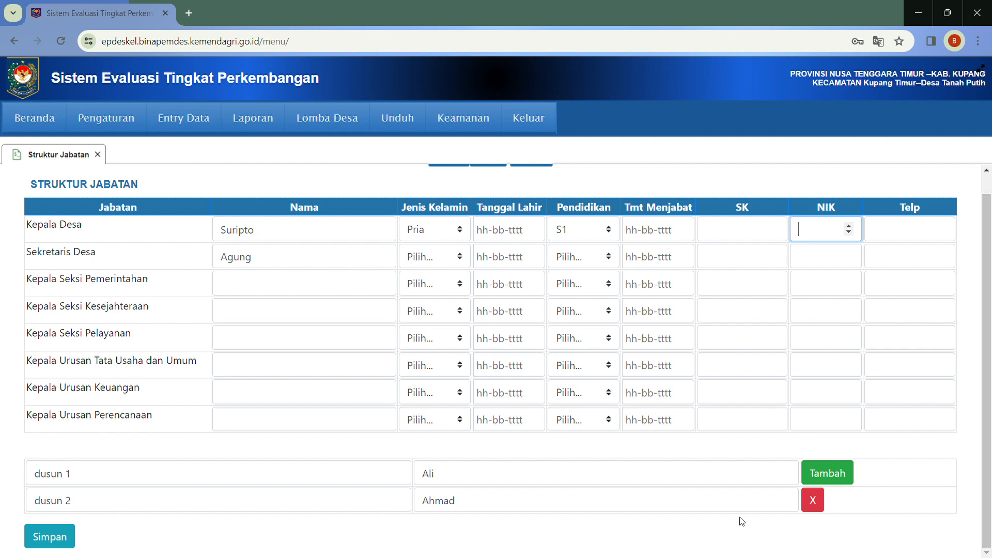
pyautogui.click(835, 476)
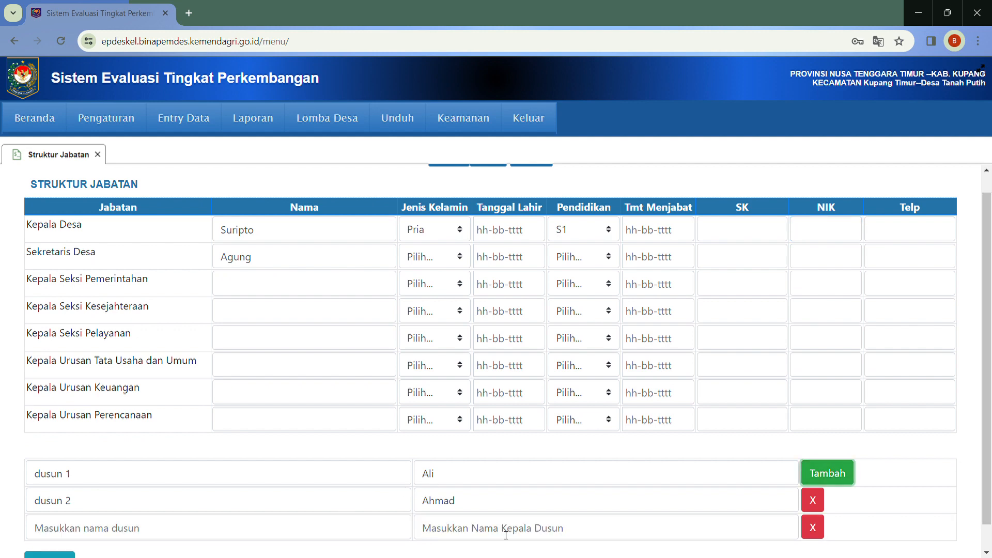
pyautogui.scroll(-1, 990, 505)
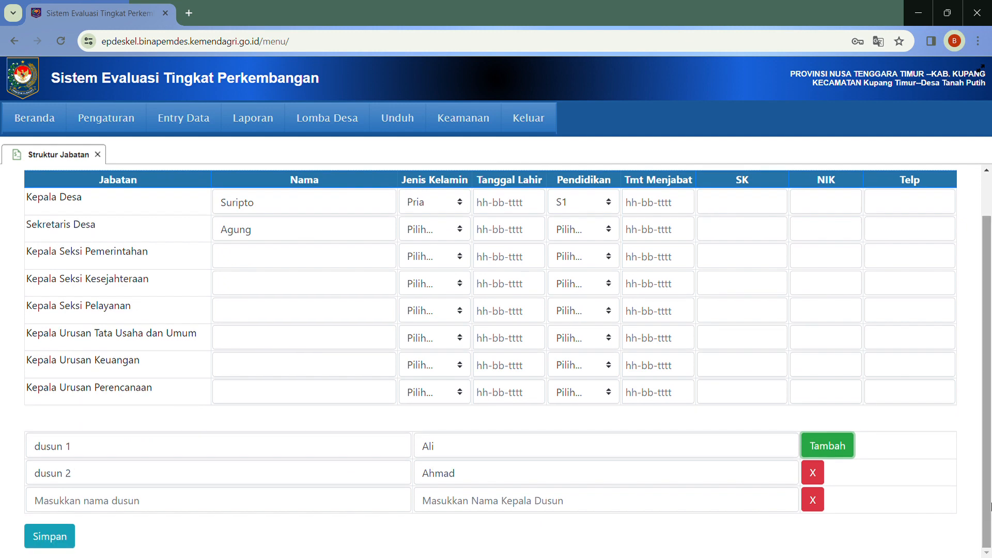
pyautogui.click(61, 537)
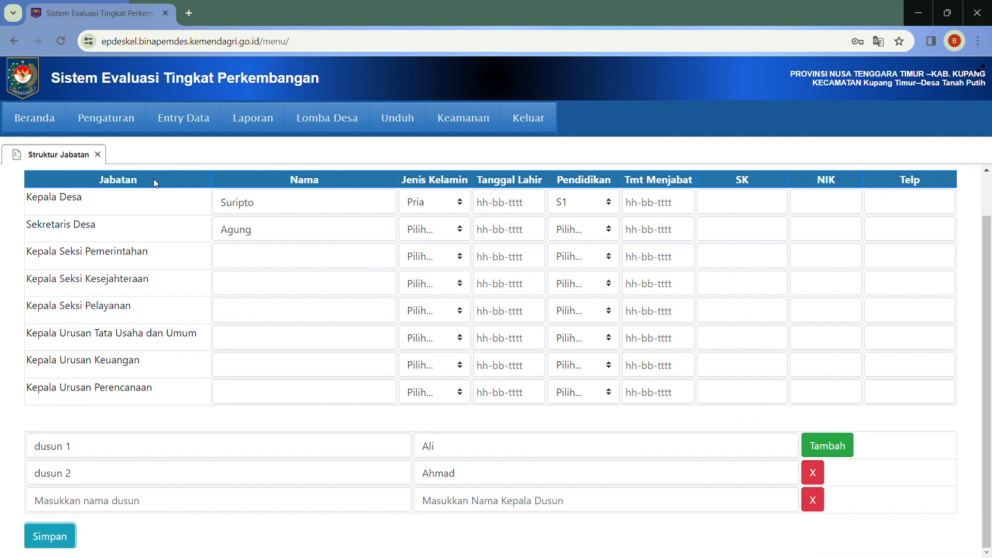
# Add a 2024 entry in Instrumen Pengungkap Data, opening its Pemerintahan questionnaire
pyautogui.click(97, 154)
pyautogui.moveTo(197, 124)
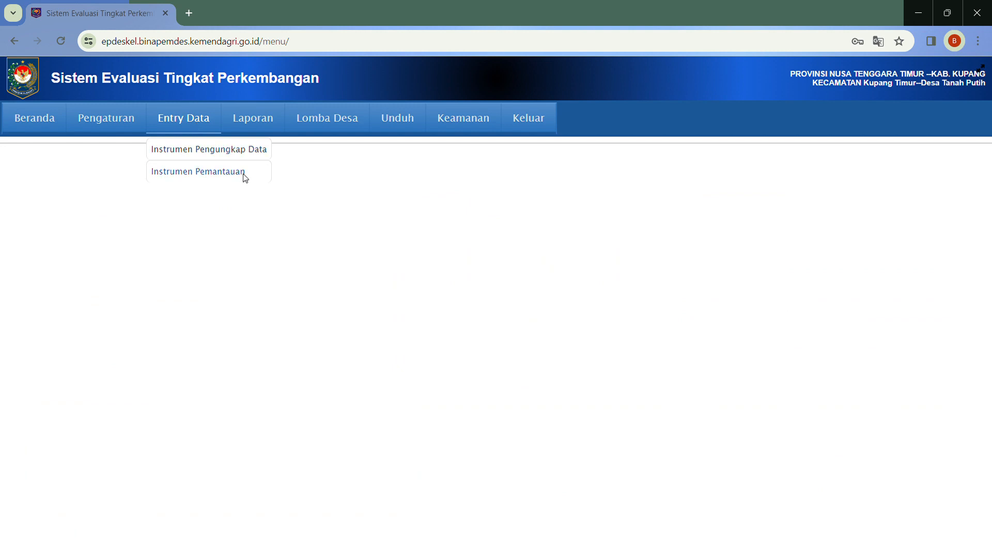
pyautogui.click(192, 150)
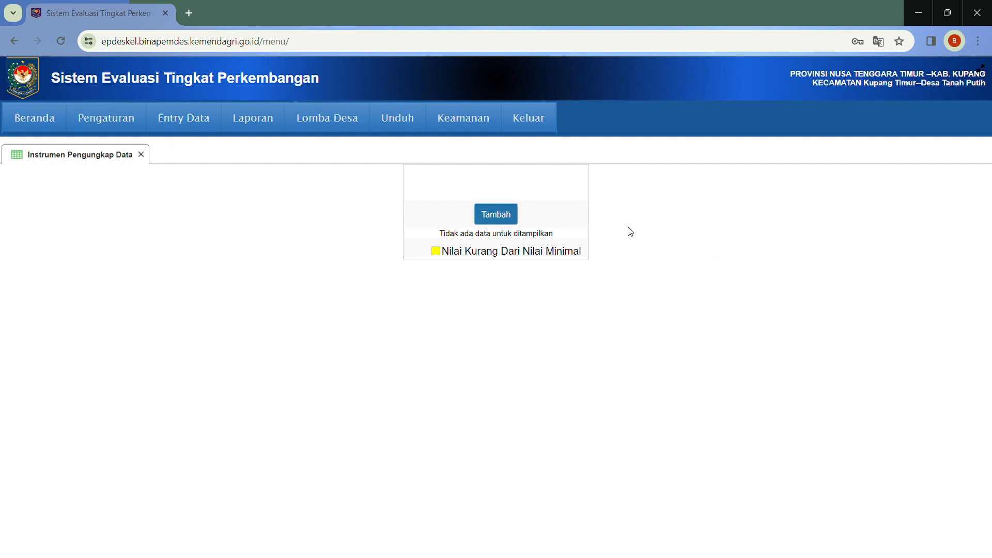
pyautogui.click(508, 215)
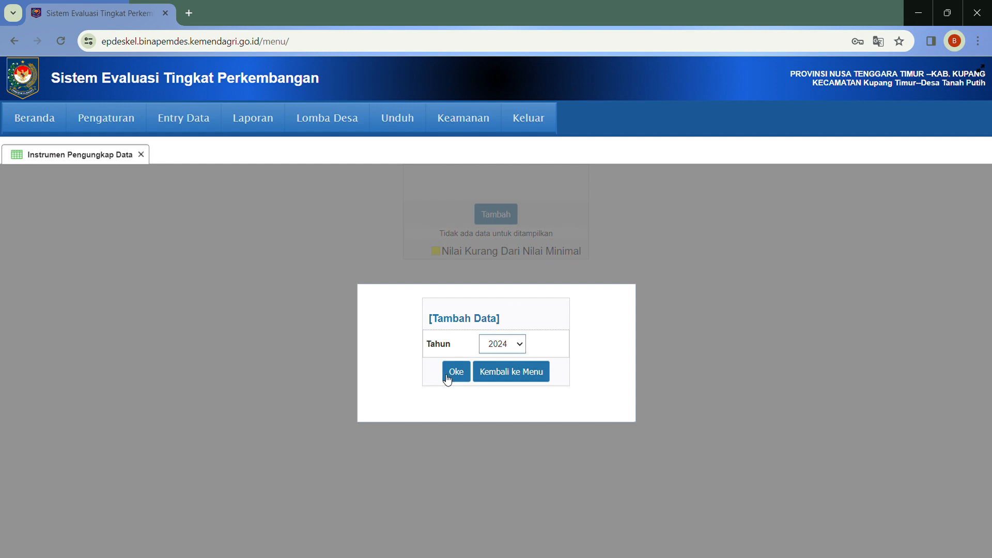
pyautogui.click(455, 380)
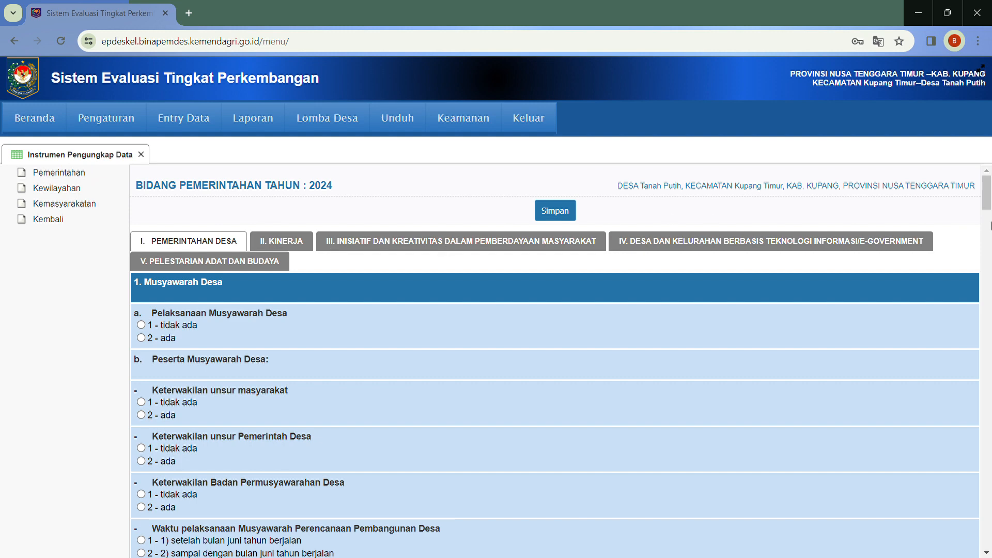
# Answer '2 - ada' for Musyawarah Desa and its community, government and BPD representation
pyautogui.moveTo(990, 212); pyautogui.dragTo(989, 220)
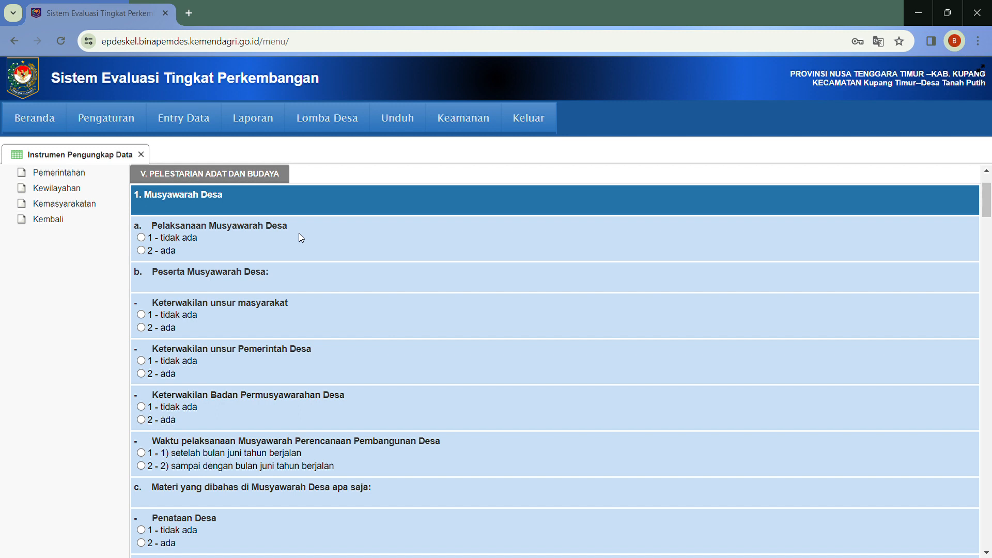
pyautogui.click(141, 250)
pyautogui.click(141, 327)
pyautogui.click(141, 373)
pyautogui.click(141, 420)
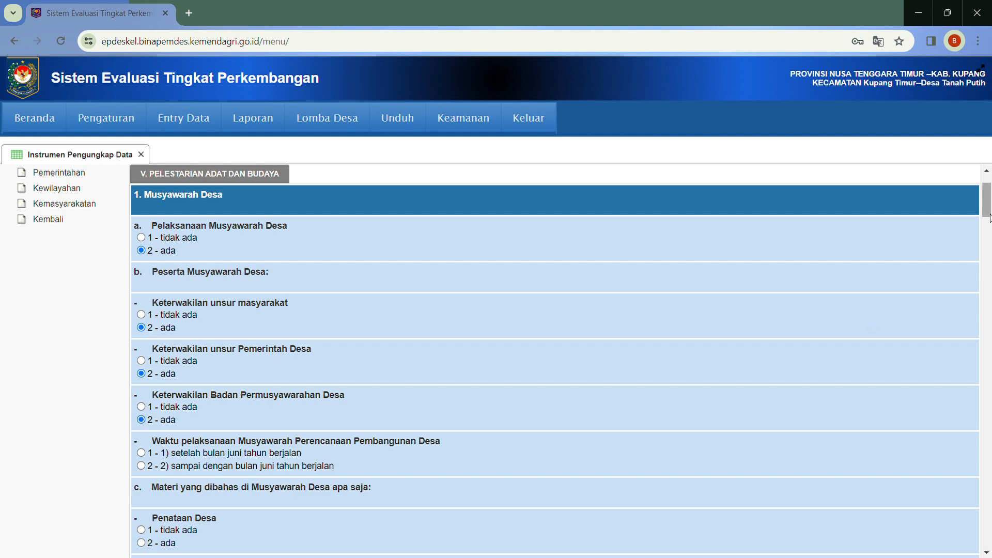
pyautogui.scroll(-3, 988, 213)
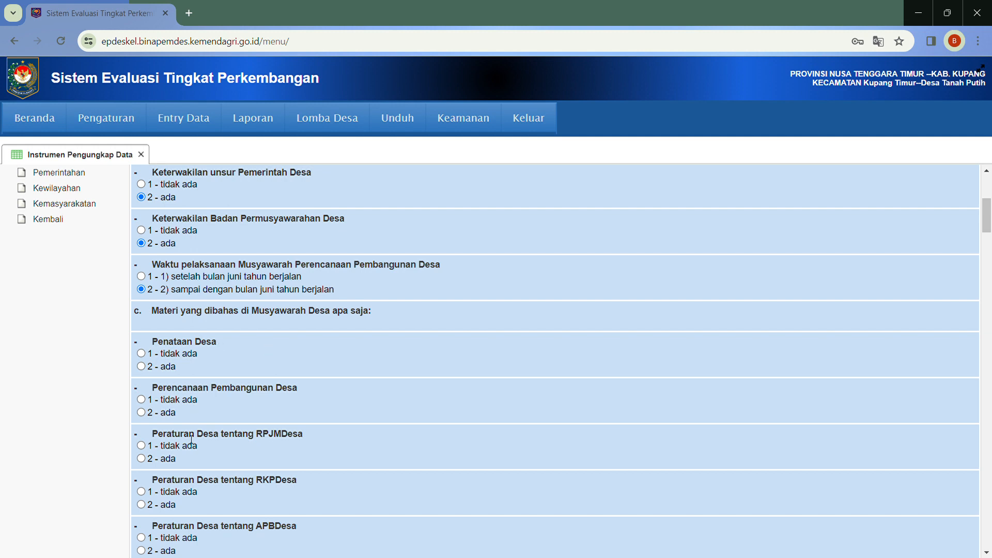
# Answer 'tidak ada' for Penataan Desa, 'ada' for Perencanaan Pembangunan Desa, and save
pyautogui.click(142, 353)
pyautogui.click(144, 411)
pyautogui.moveTo(986, 232); pyautogui.dragTo(986, 557)
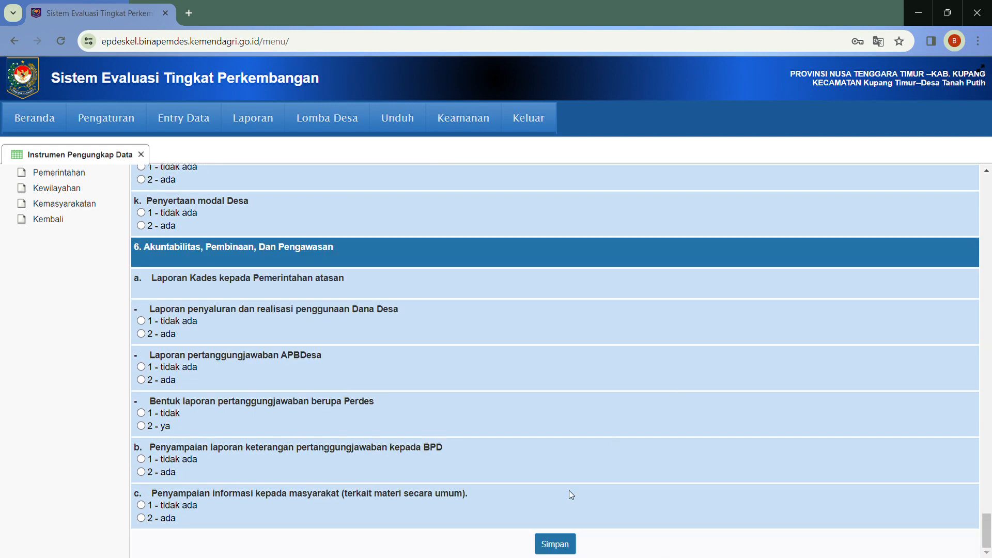
pyautogui.click(567, 544)
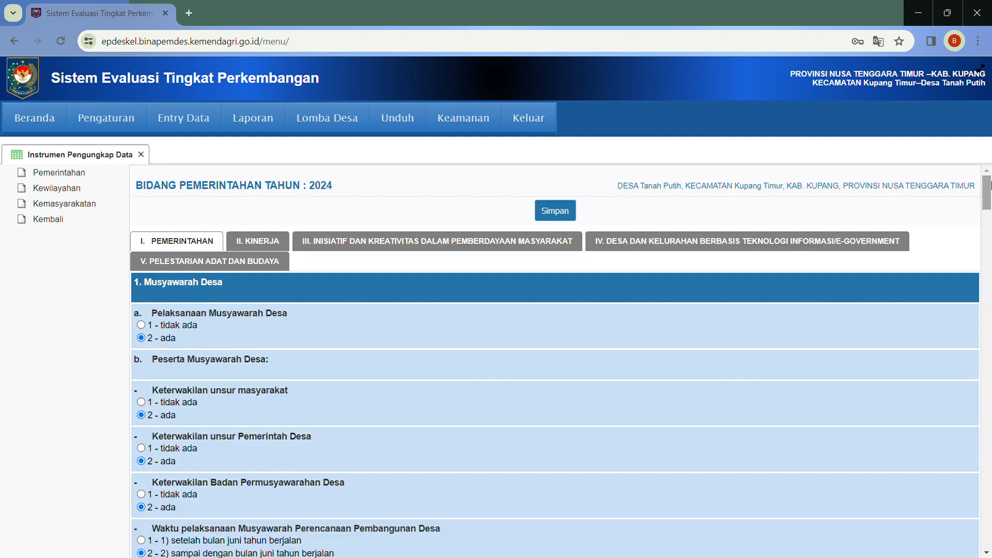
pyautogui.scroll(-3, 989, 188)
pyautogui.scroll(3, 989, 188)
# In Kinerja, answer 'ada' for P3MD and community group capacity building, then save
pyautogui.click(257, 247)
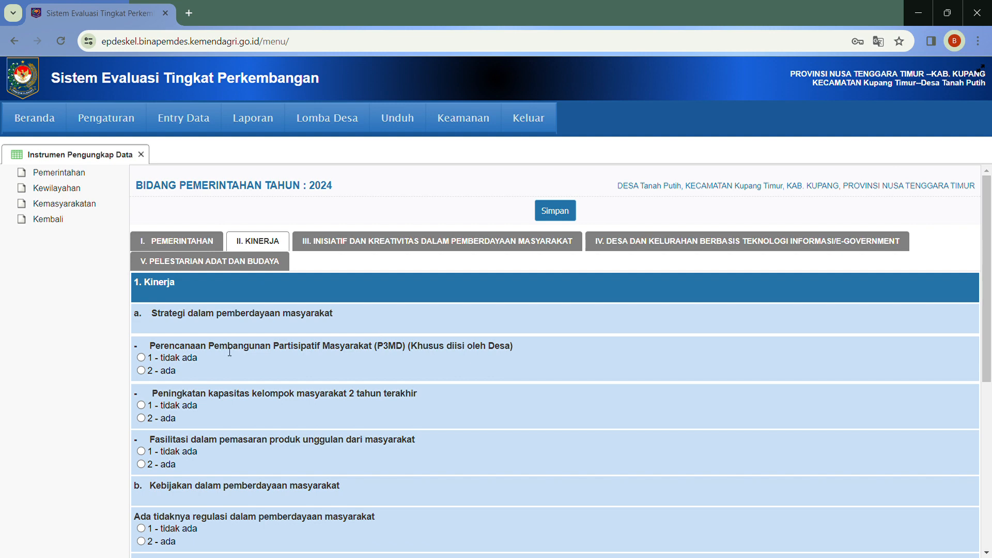
pyautogui.moveTo(990, 222)
pyautogui.mouseDown()
pyautogui.moveTo(989, 326)
pyautogui.moveTo(989, 230)
pyautogui.mouseUp()
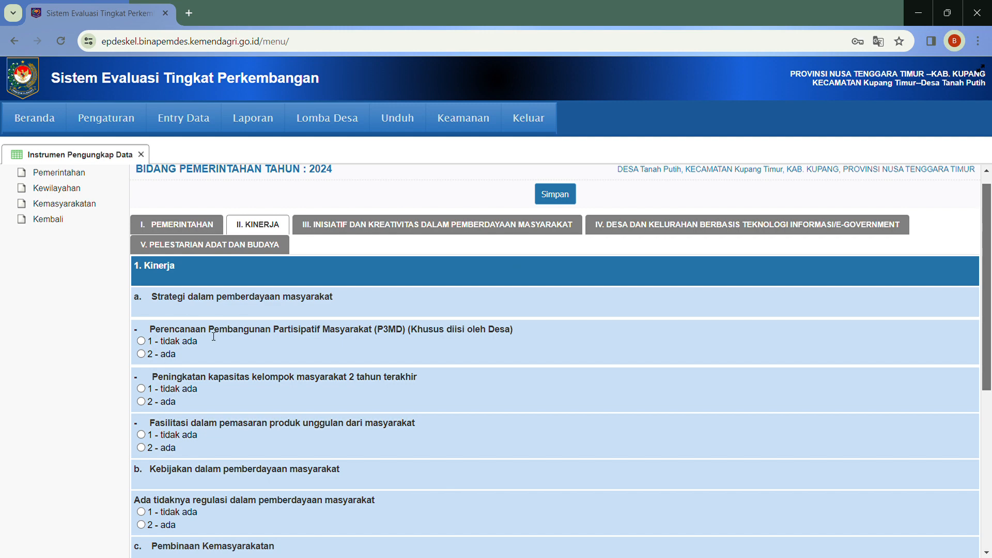
pyautogui.click(141, 354)
pyautogui.click(142, 401)
pyautogui.click(554, 197)
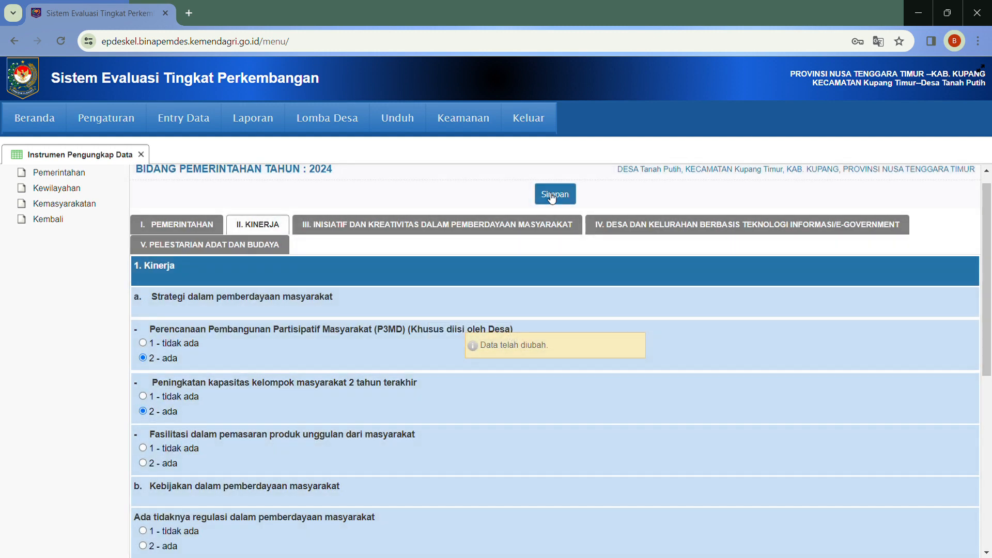
# Review the Inisiatif dan Kreativitas, technology-based village and Pelestarian Adat dan Budaya tabs
pyautogui.click(333, 226)
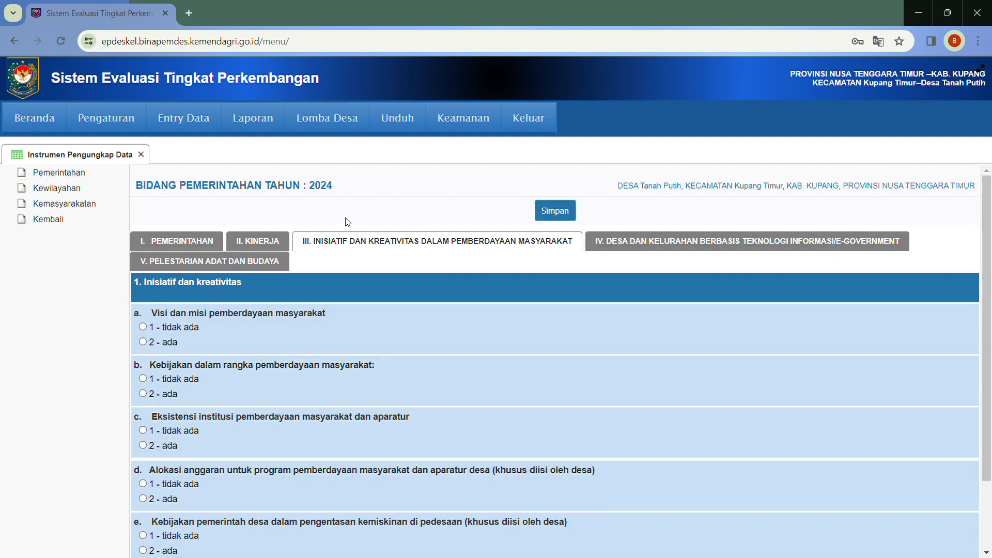
pyautogui.click(633, 240)
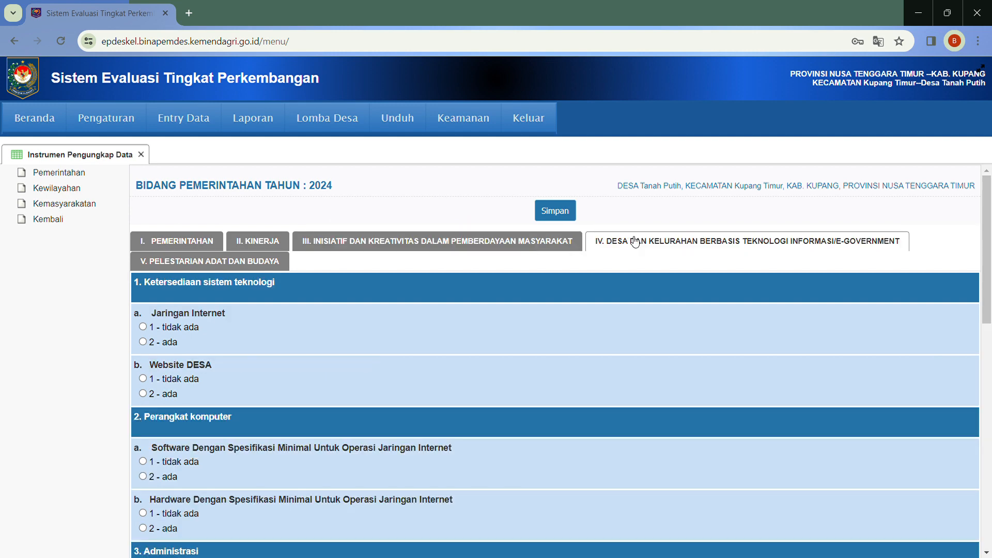
pyautogui.click(245, 263)
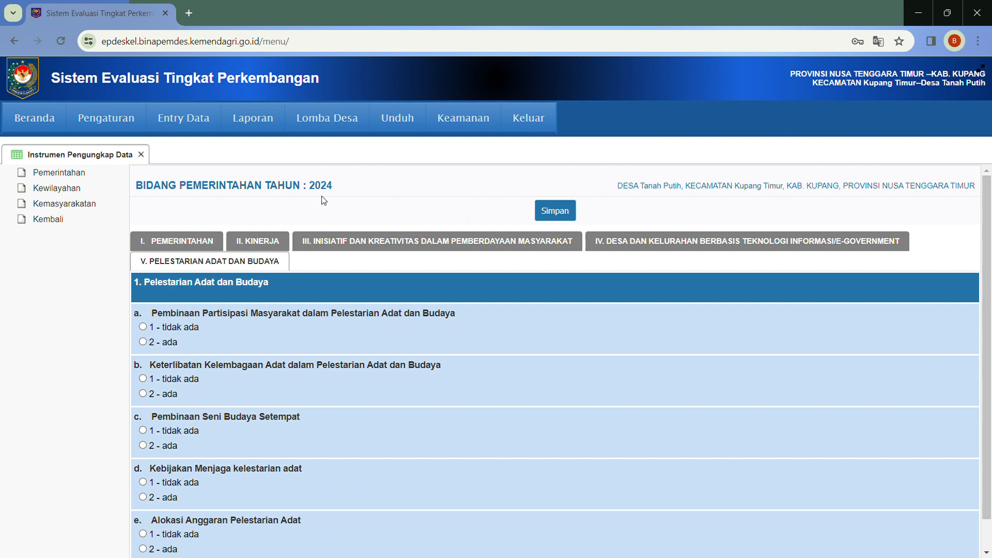
# Open the Kewilayahan form and check the population counts in the Batas tab
pyautogui.click(64, 194)
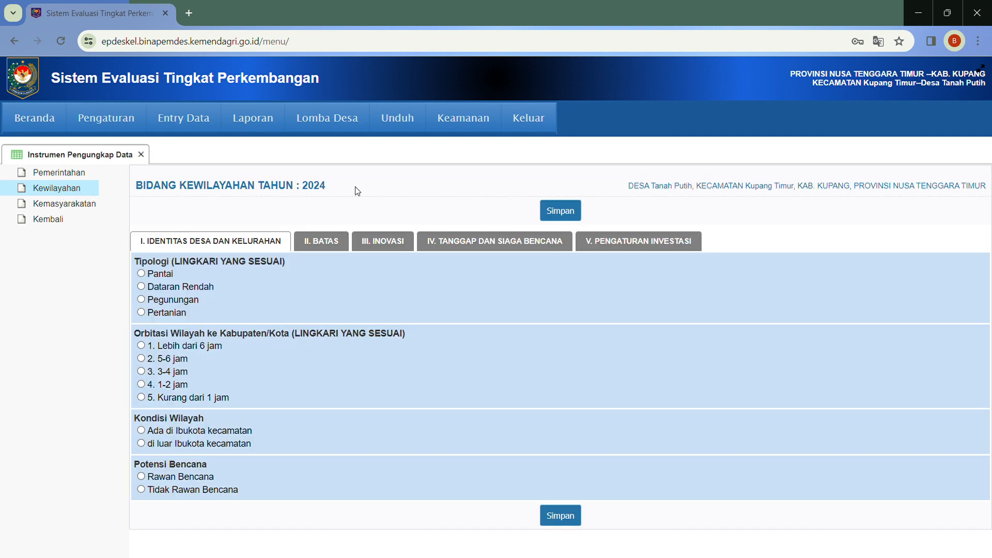
pyautogui.click(324, 243)
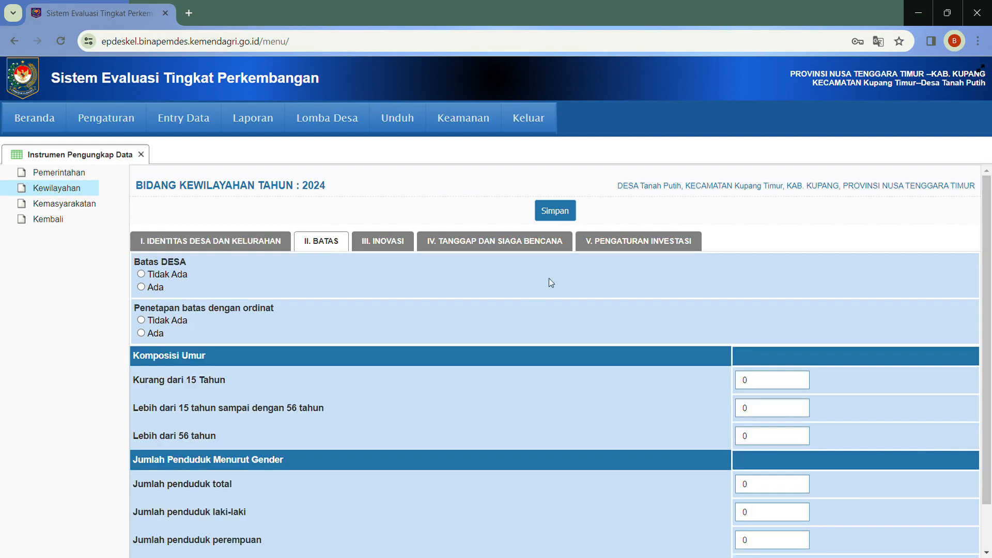
pyautogui.click(786, 384)
pyautogui.click(784, 410)
pyautogui.click(780, 434)
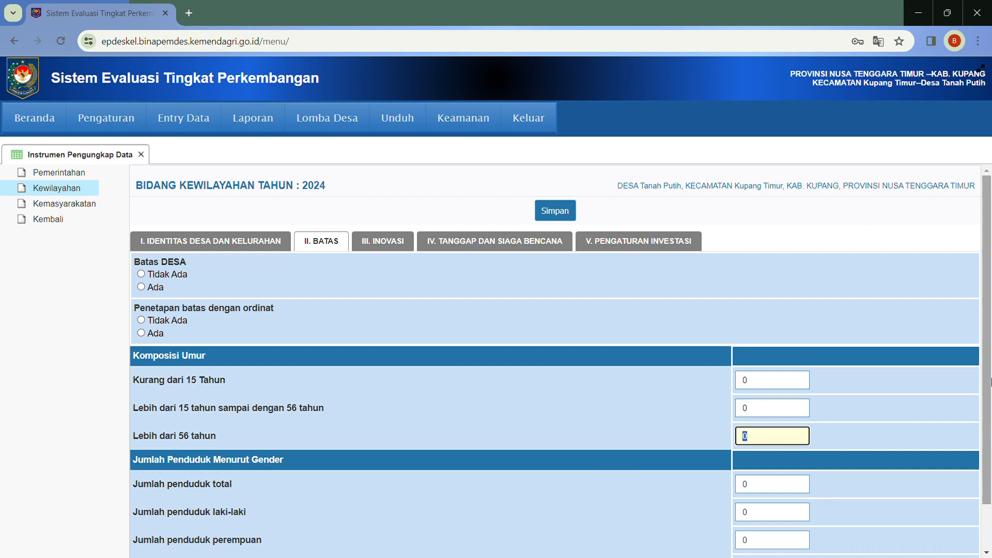
pyautogui.scroll(-1, 878, 450)
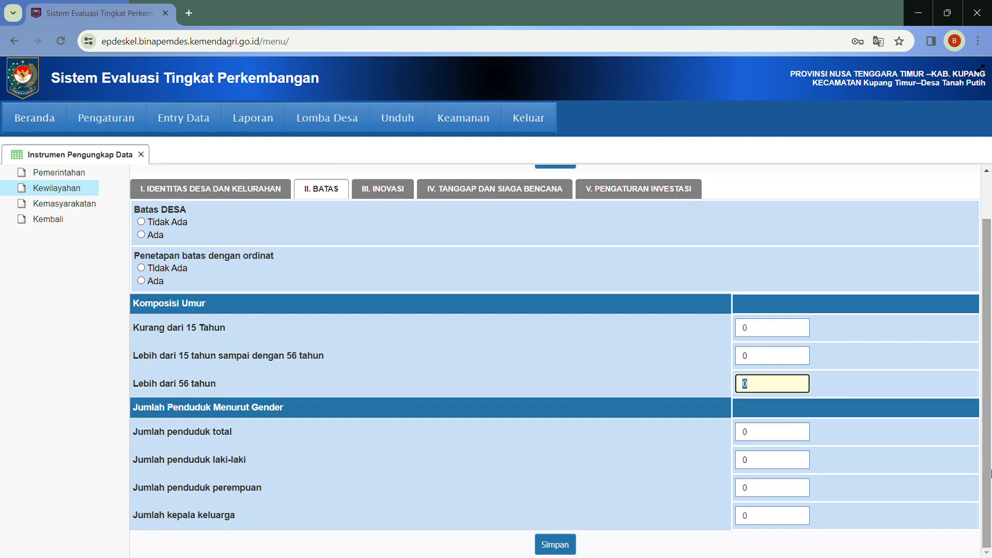
pyautogui.click(771, 438)
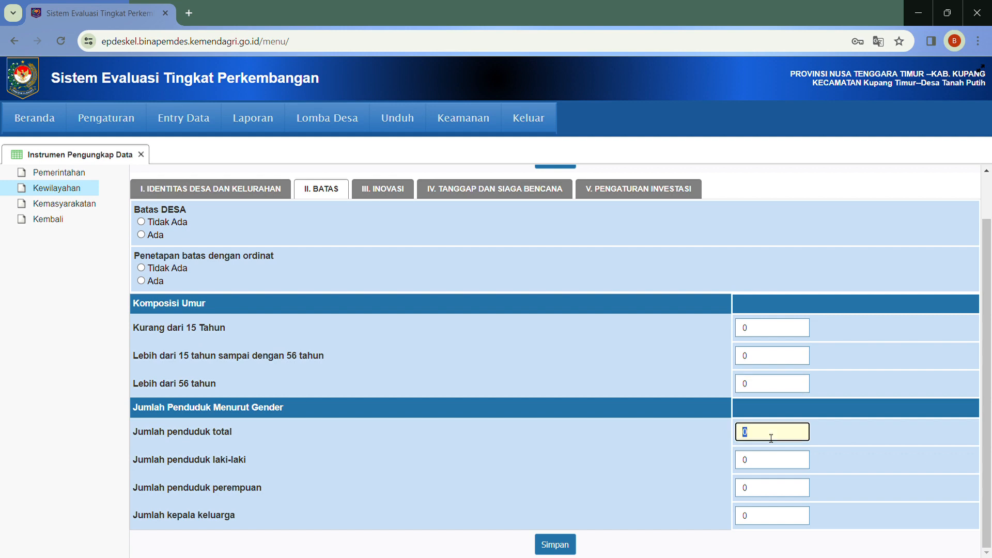
pyautogui.click(774, 459)
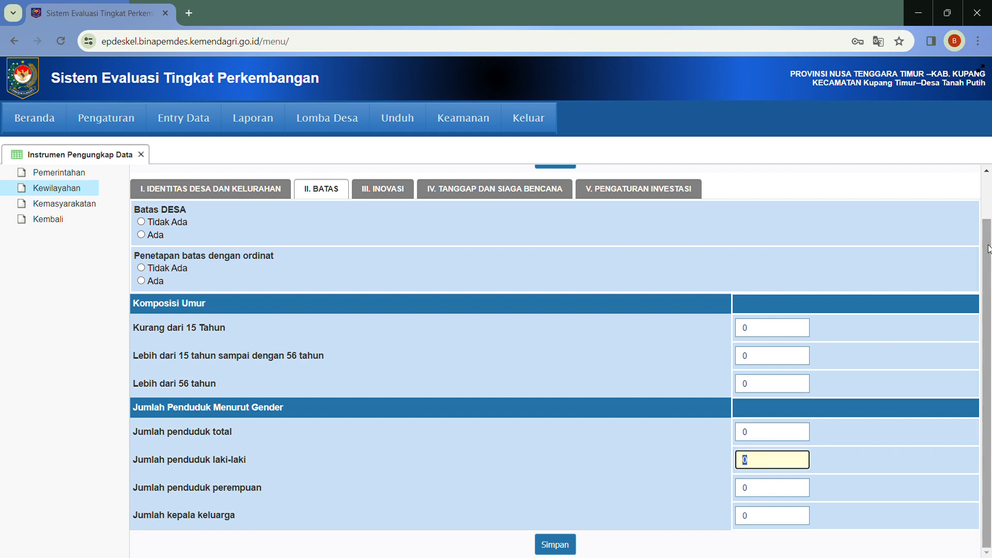
pyautogui.scroll(1, 987, 249)
# Answer 'Ada' for the four Tanggap dan Siaga Bencana questions and save
pyautogui.click(513, 245)
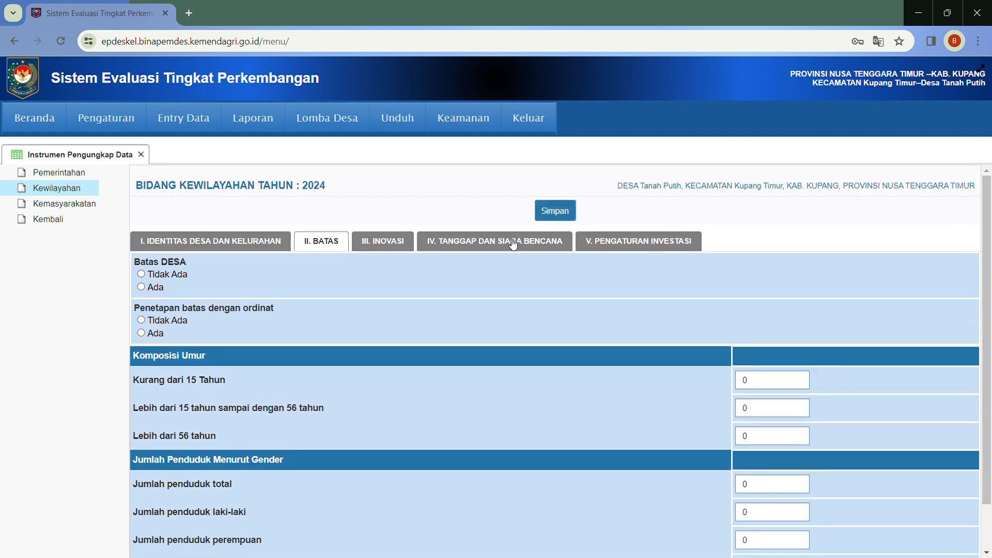
pyautogui.click(142, 319)
pyautogui.click(141, 395)
pyautogui.click(141, 441)
pyautogui.click(142, 519)
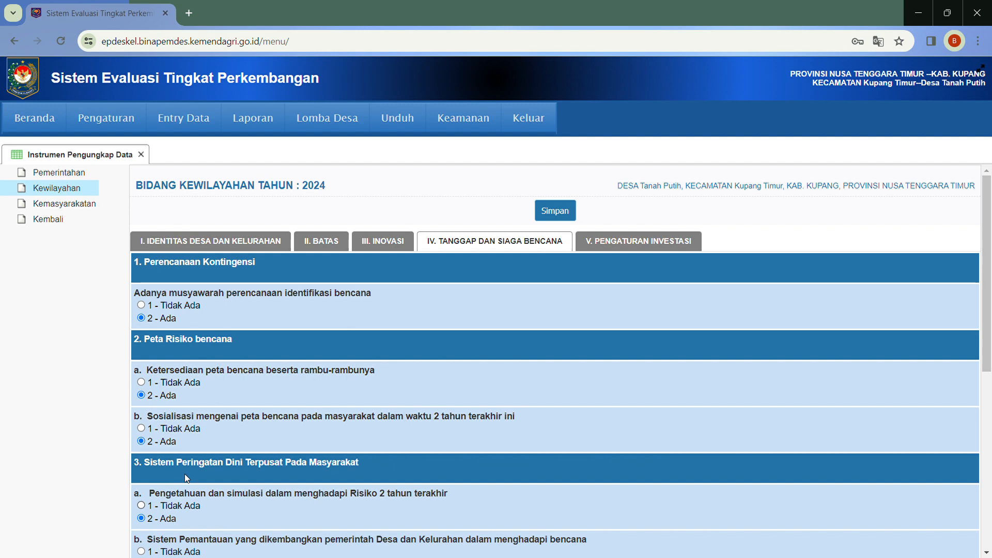
pyautogui.click(554, 213)
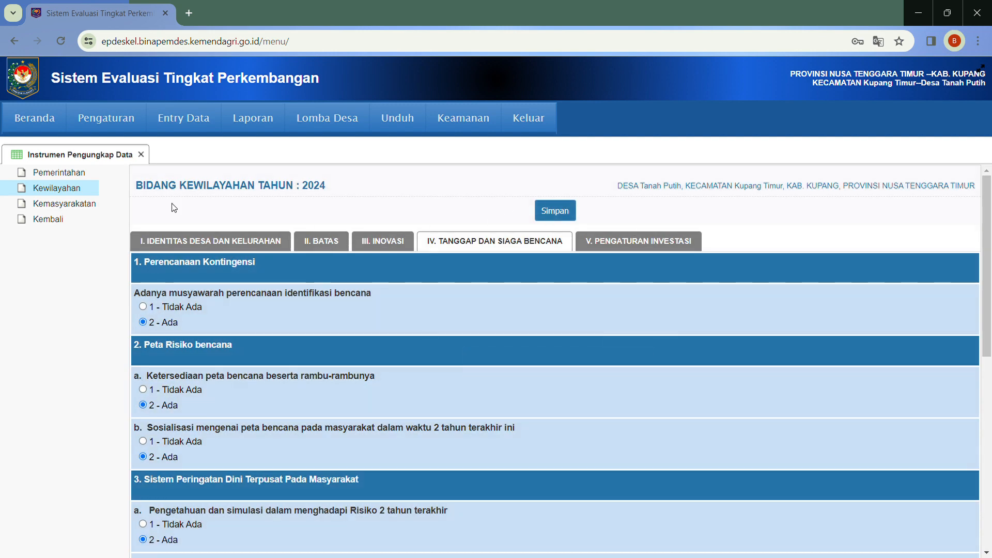
# In Kemasyarakatan's Lembaga Kemasyarakatan tab, answer 'Ada' for youth, professional and sports organisations
pyautogui.click(85, 209)
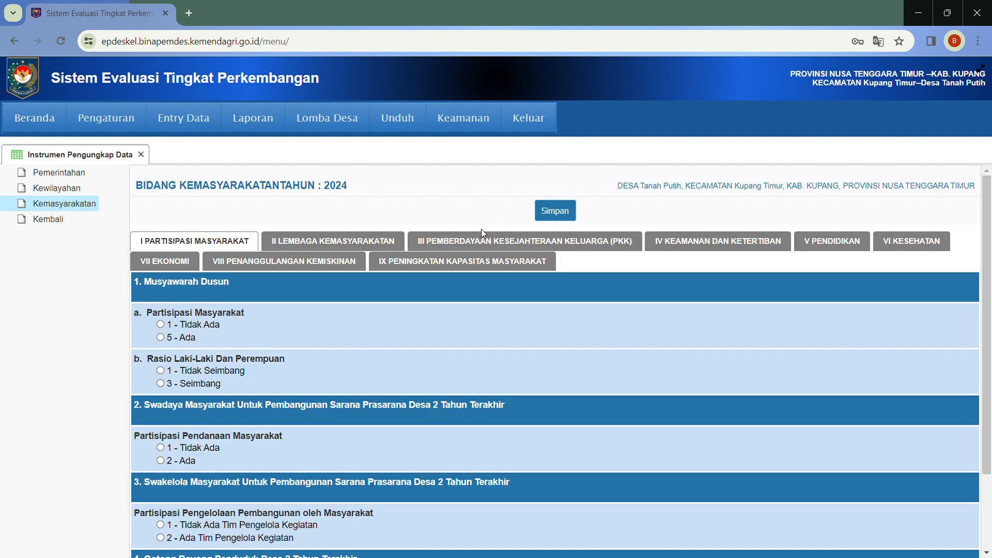
pyautogui.click(375, 242)
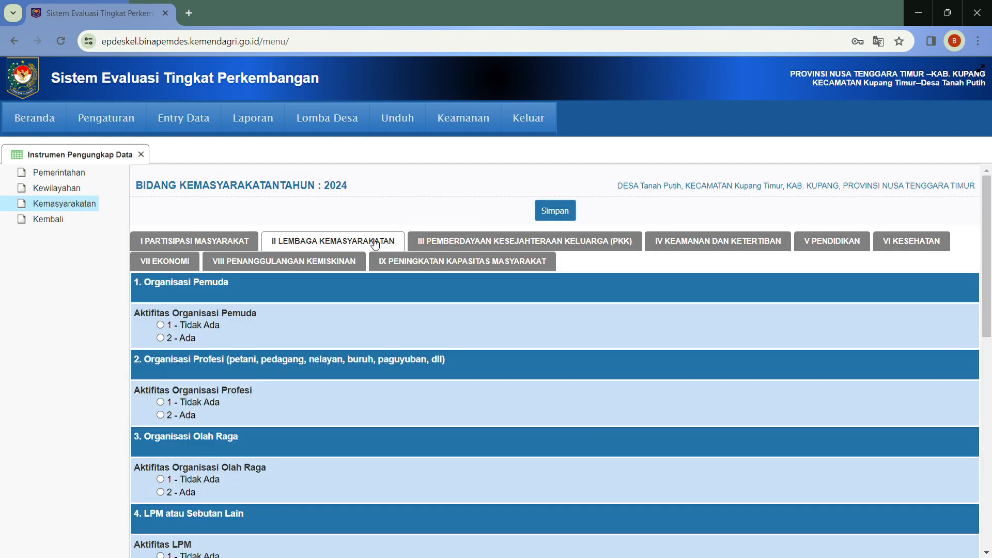
pyautogui.click(160, 337)
pyautogui.click(161, 415)
pyautogui.click(161, 492)
# Answer '2 - Ada' for Kelompok Usaha and Lembaga Adat, then save the answers
pyautogui.moveTo(988, 272); pyautogui.dragTo(989, 426)
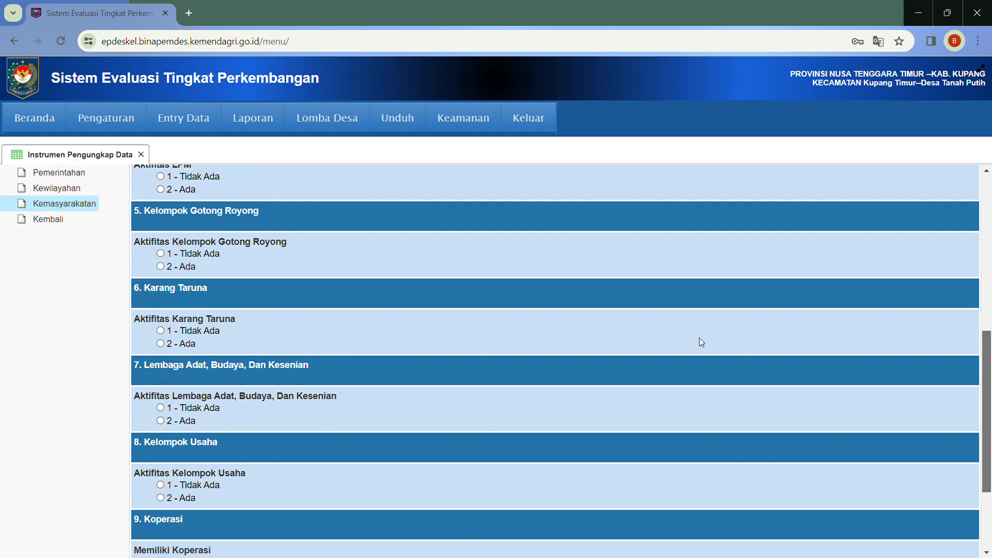
pyautogui.moveTo(991, 335); pyautogui.dragTo(990, 342)
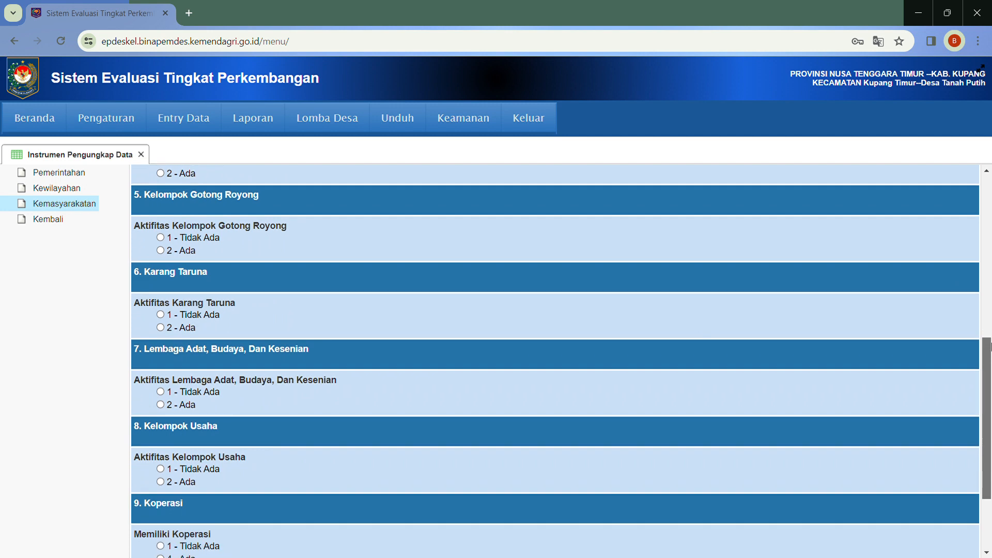
pyautogui.click(160, 481)
pyautogui.click(163, 406)
pyautogui.moveTo(990, 380); pyautogui.dragTo(990, 447)
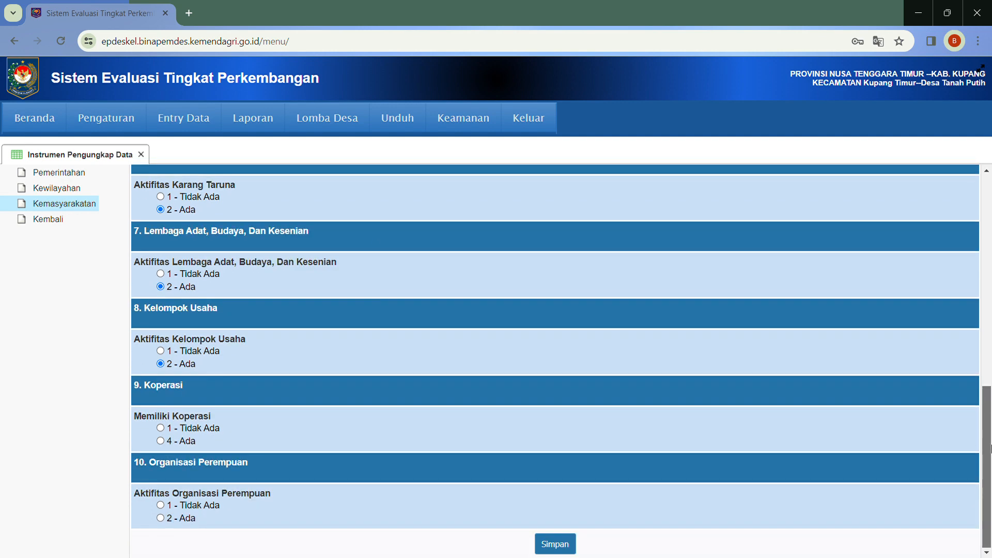
pyautogui.click(562, 543)
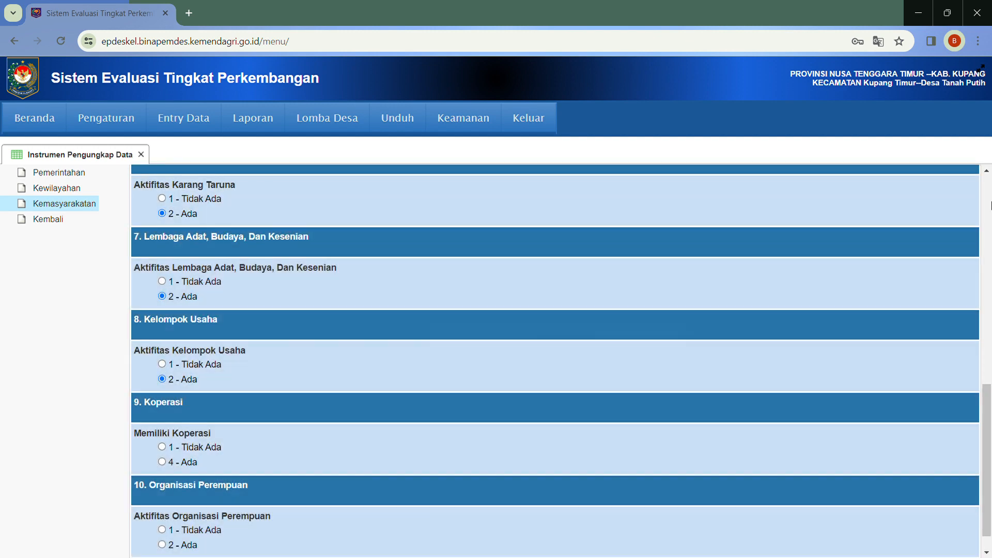
pyautogui.click(990, 205)
pyautogui.click(990, 205)
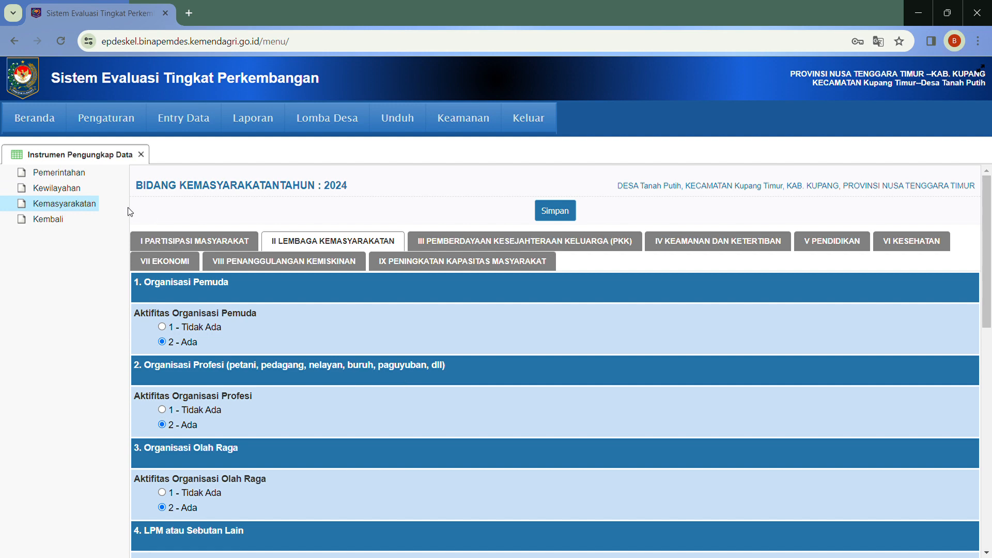
# Return to the evaluation list showing the 2024 total of 37, Kurang Berkembang
pyautogui.click(52, 221)
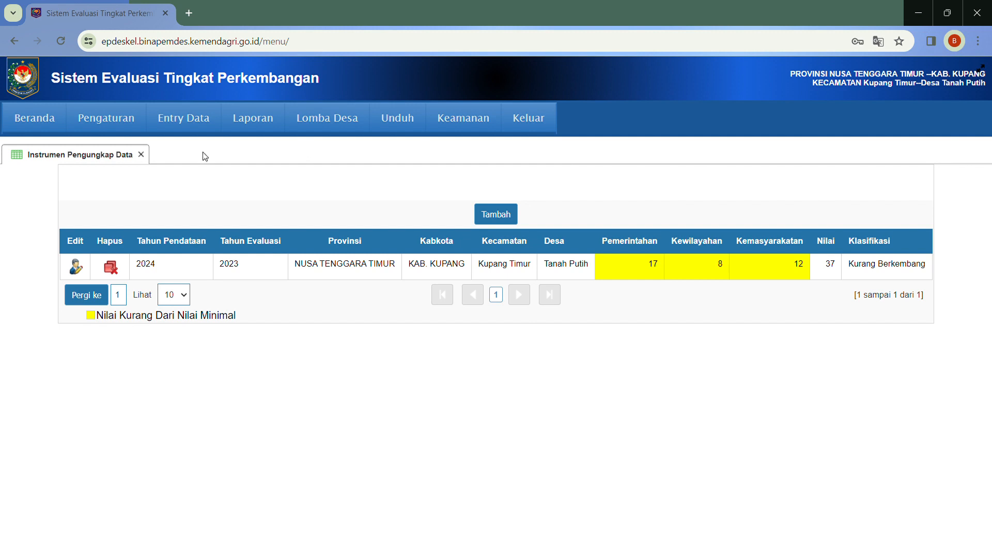
# Close the data-collection tab and add a new Instrumen Pemantauan entry for 2024
pyautogui.click(141, 154)
pyautogui.moveTo(179, 132)
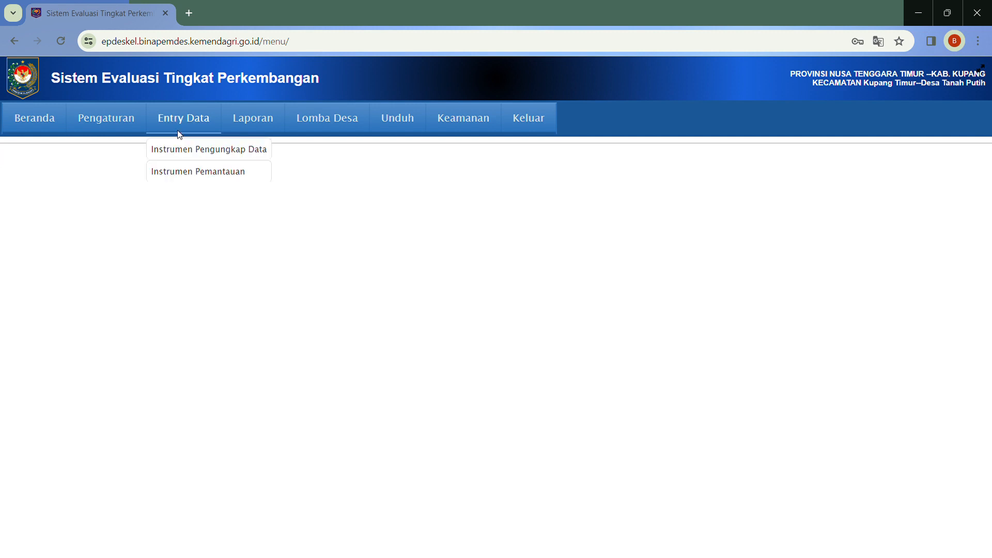
pyautogui.click(178, 172)
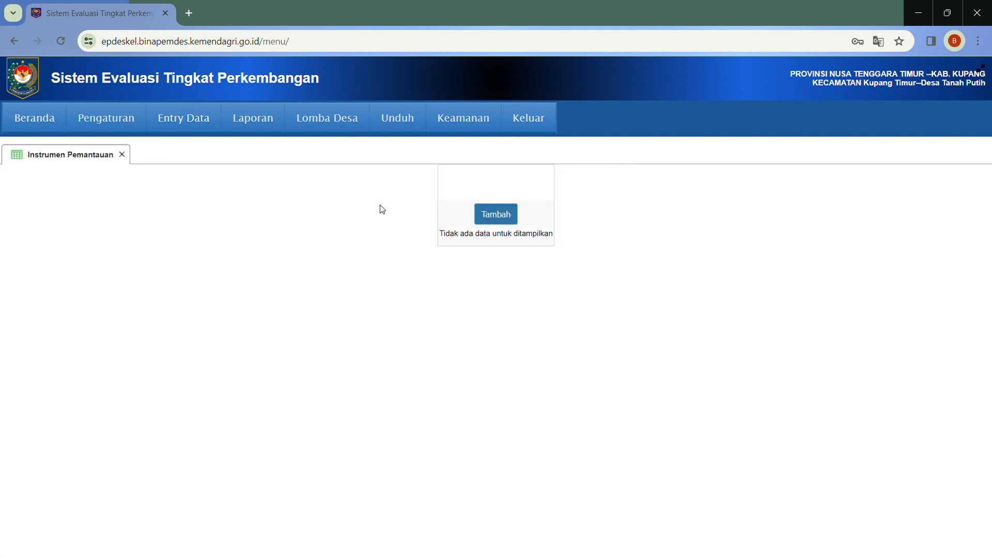
pyautogui.click(503, 214)
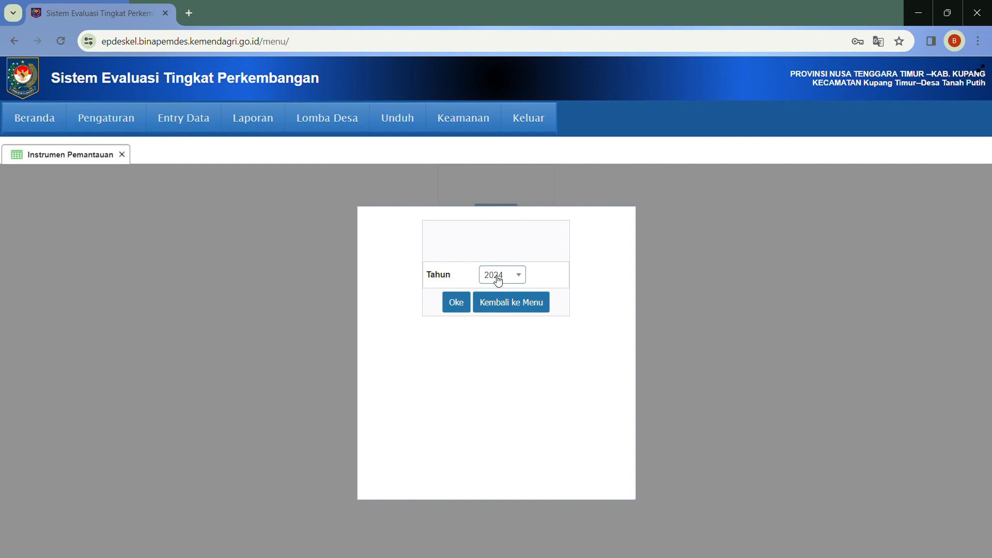
pyautogui.click(467, 305)
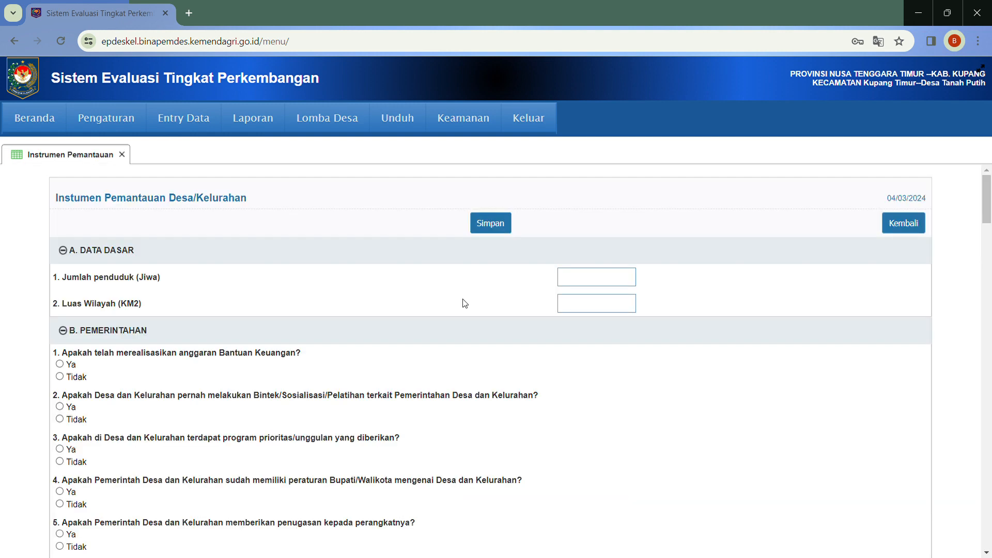
# Enter population 5.000 and village area 50 km²
pyautogui.click(594, 285)
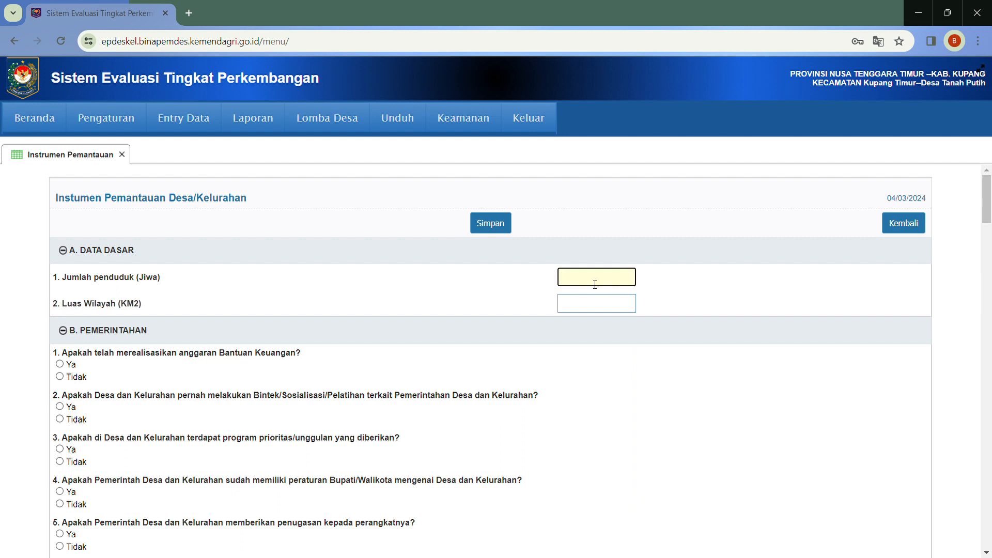
pyautogui.write('5.000')
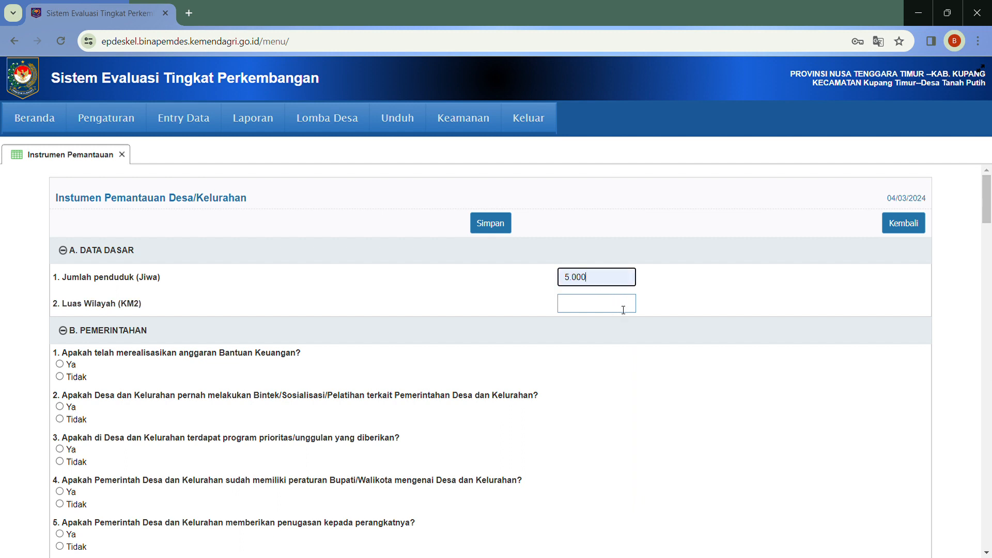
pyautogui.click(595, 307)
pyautogui.write('50')
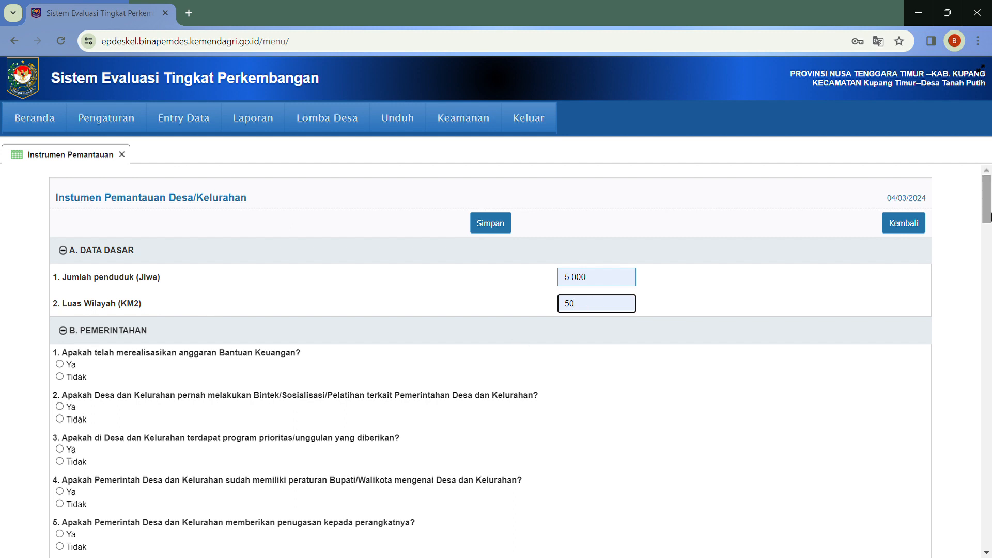
pyautogui.moveTo(987, 216); pyautogui.dragTo(986, 219)
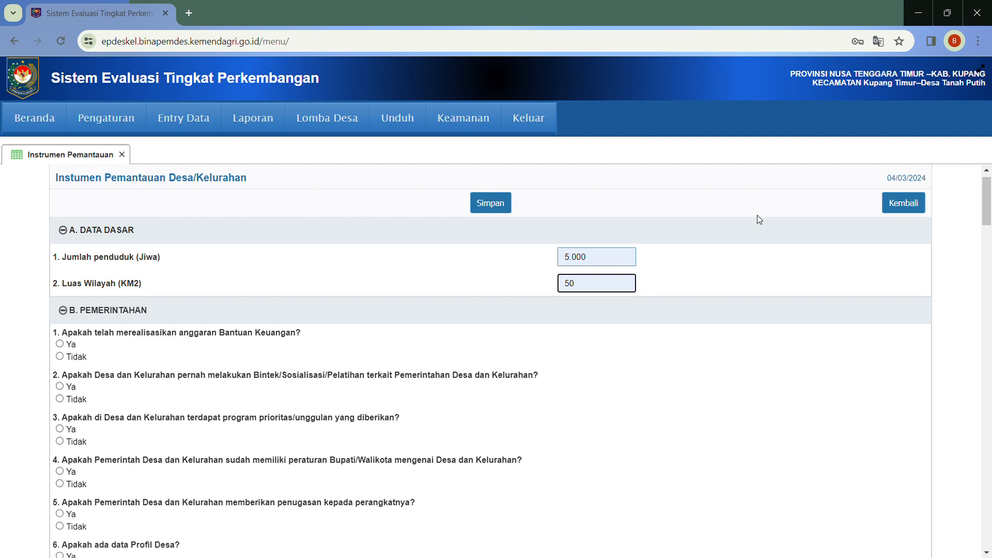
pyautogui.moveTo(987, 209); pyautogui.dragTo(987, 218)
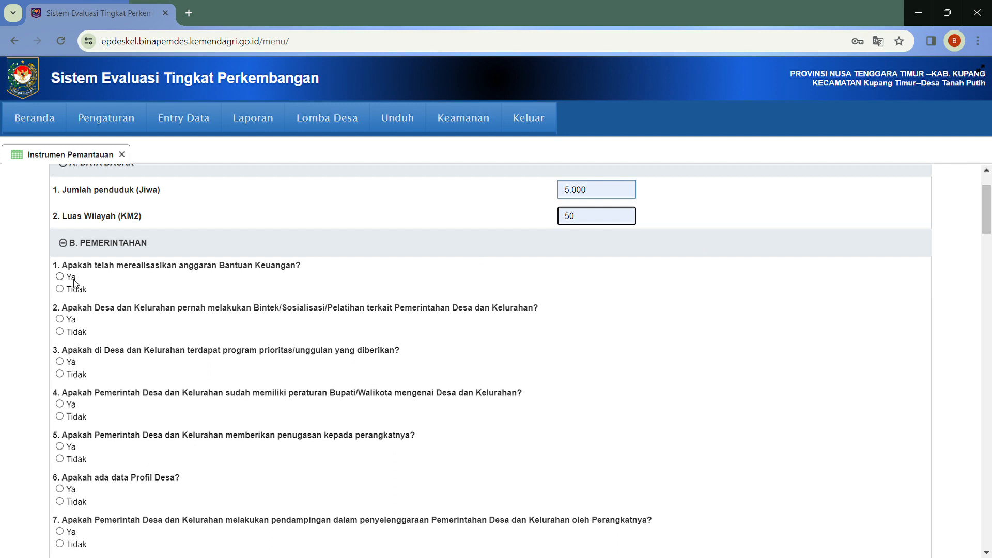
# Answer Ya to aid realisation with total 50.000.000, and Ya to having village profile data
pyautogui.click(60, 277)
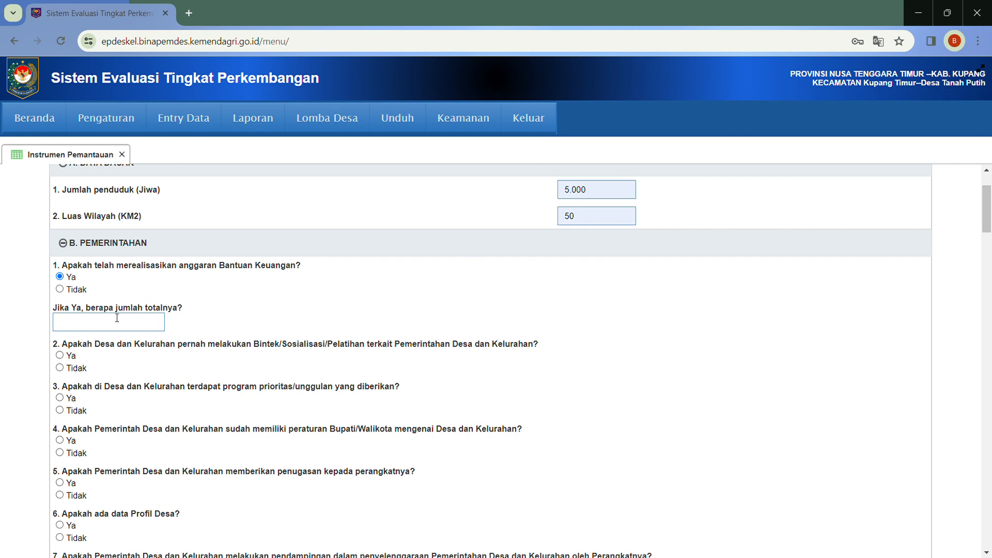
pyautogui.click(148, 326)
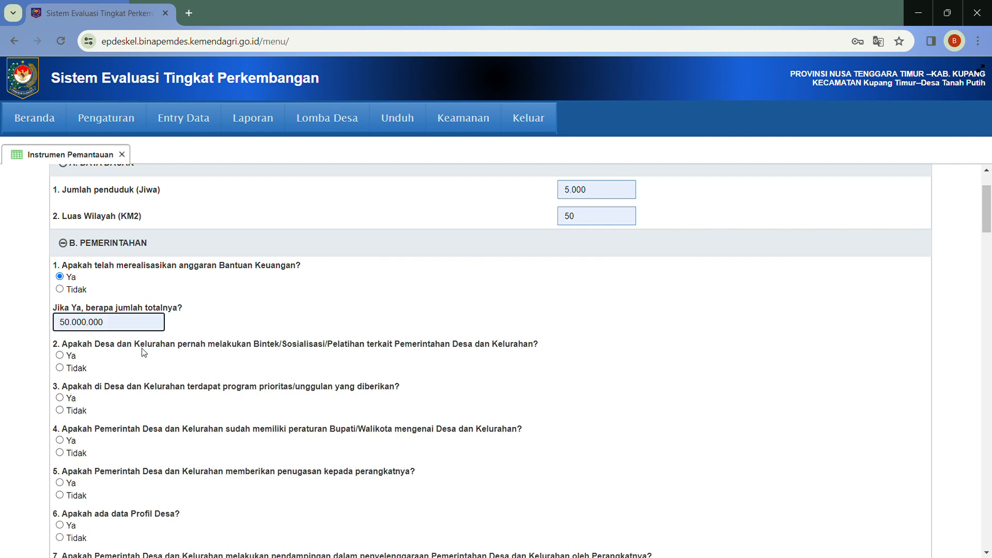
pyautogui.click(143, 349)
pyautogui.moveTo(989, 214); pyautogui.dragTo(989, 239)
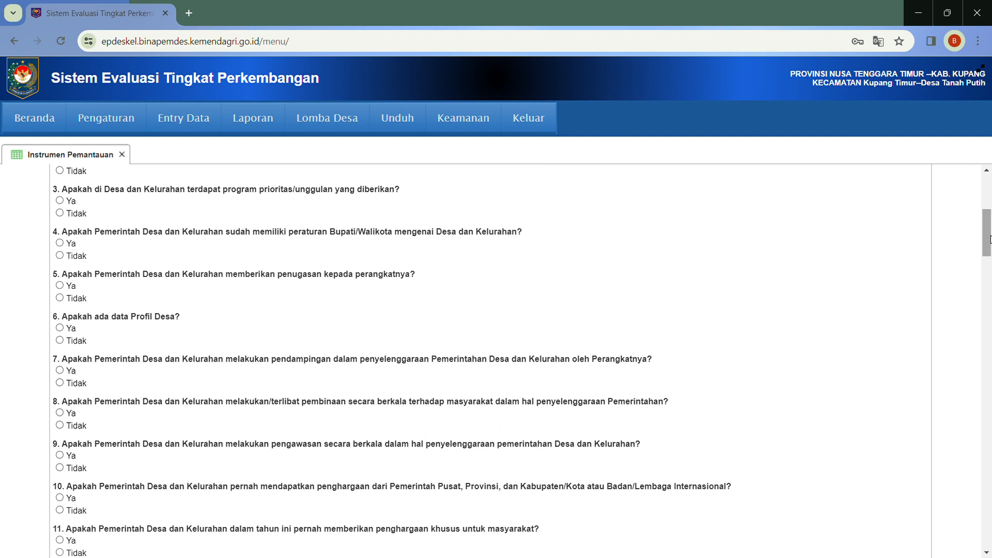
pyautogui.click(67, 330)
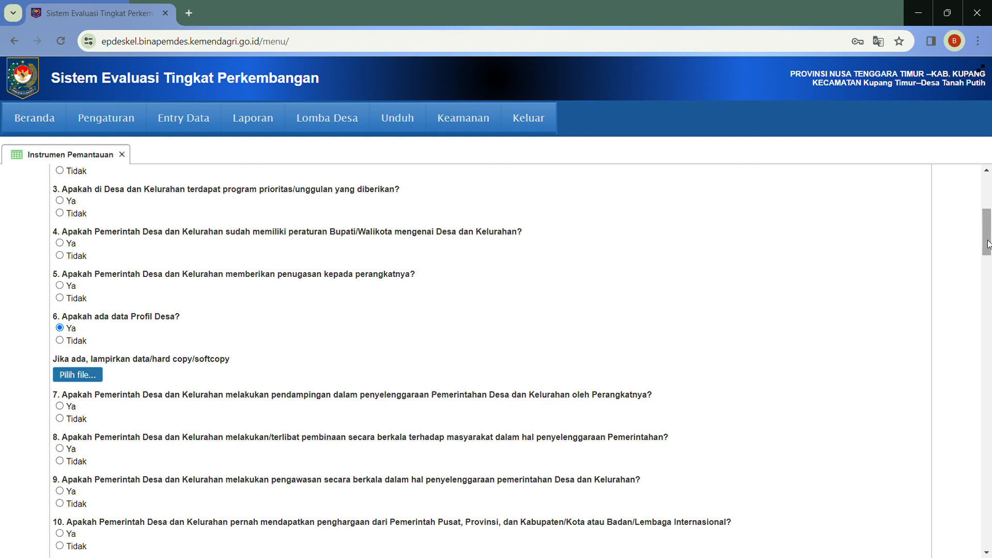
pyautogui.moveTo(988, 244); pyautogui.dragTo(988, 265)
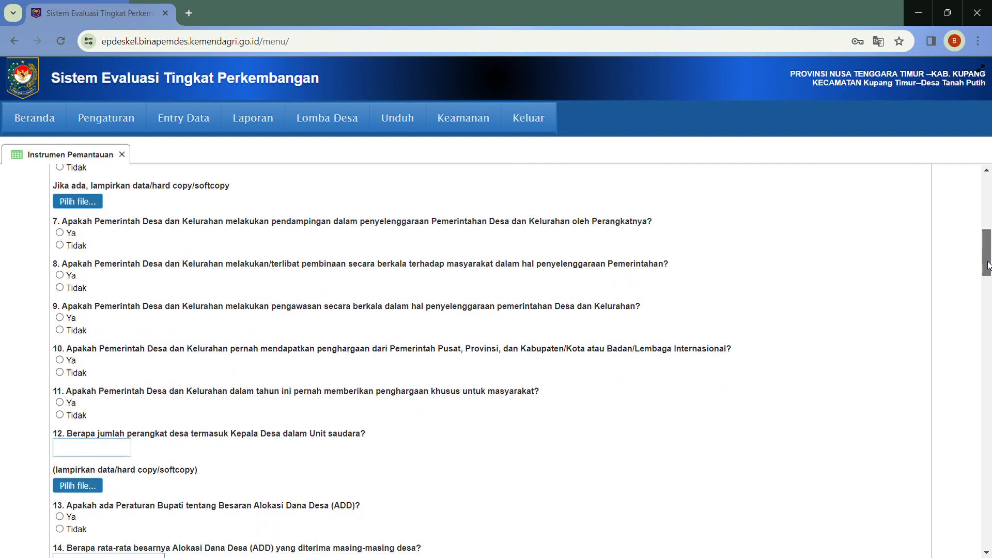
pyautogui.moveTo(988, 265); pyautogui.dragTo(988, 273)
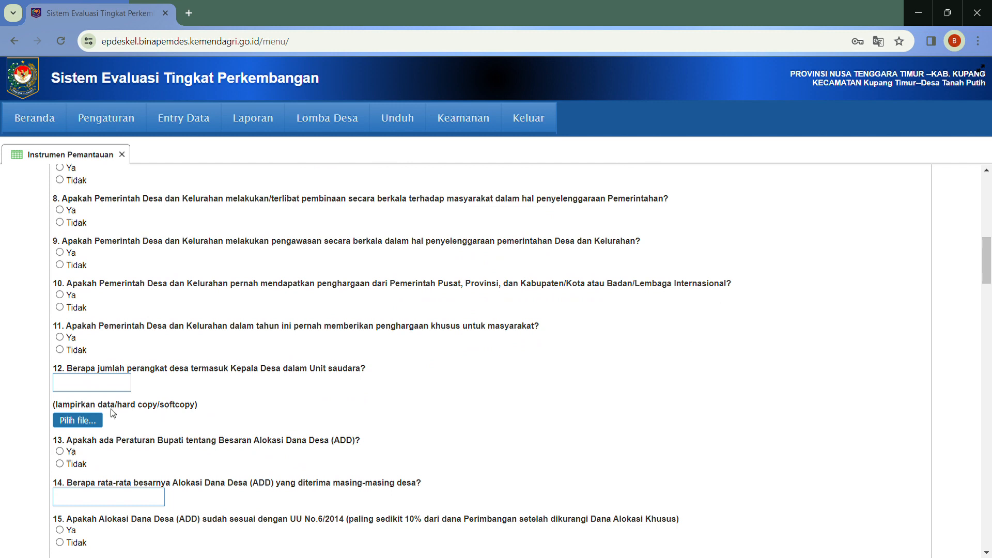
# Upload Input Epdeskel.pdf as question 12's supporting document on village officials
pyautogui.click(78, 423)
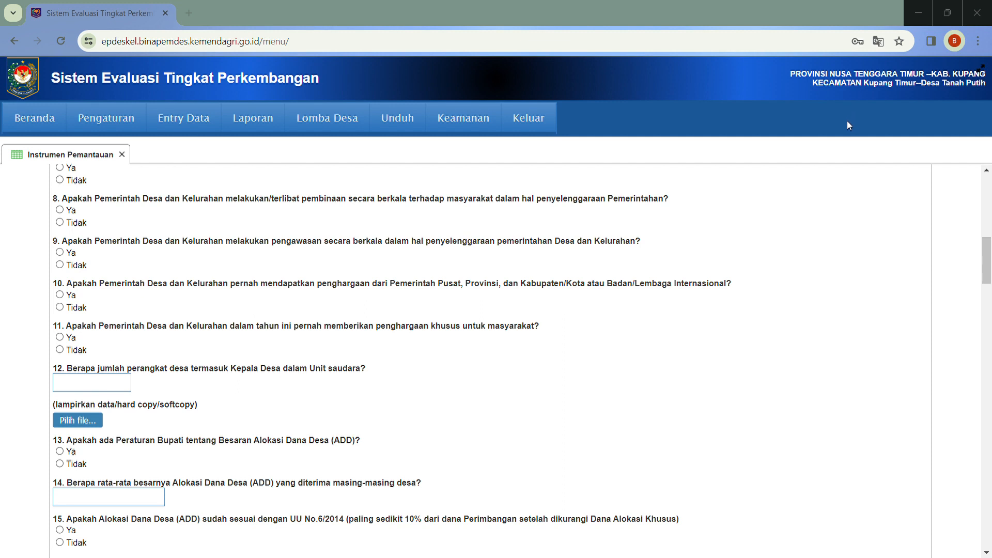
pyautogui.doubleClick(621, 180)
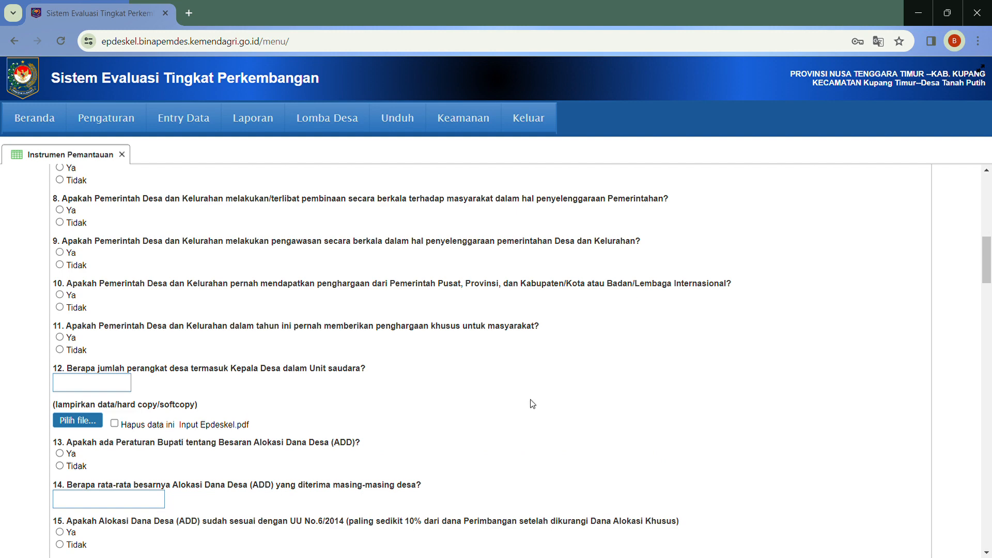
pyautogui.moveTo(987, 252); pyautogui.dragTo(986, 518)
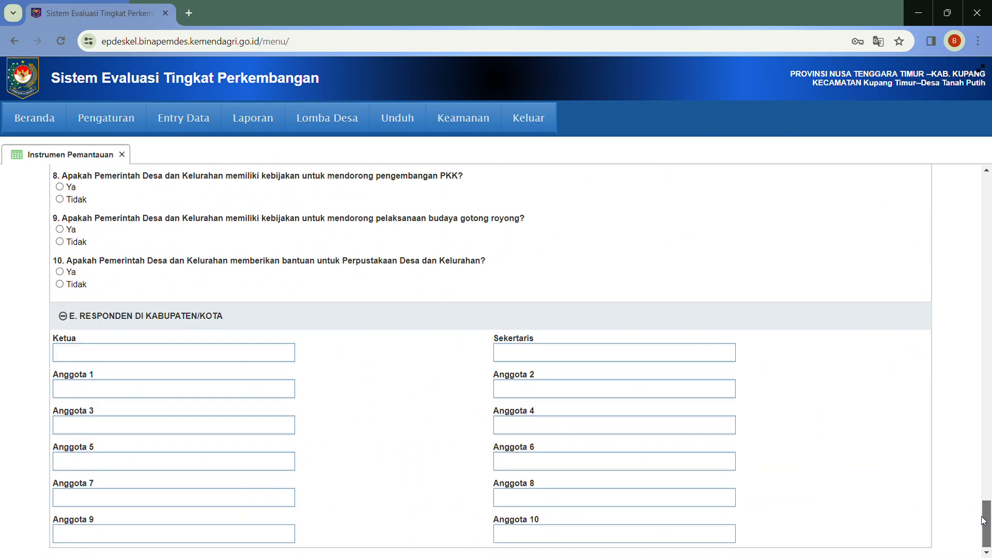
# Save the monitoring form and close the Instrumen Pemantauan tab
pyautogui.click(976, 490)
pyautogui.moveTo(988, 508); pyautogui.dragTo(990, 167)
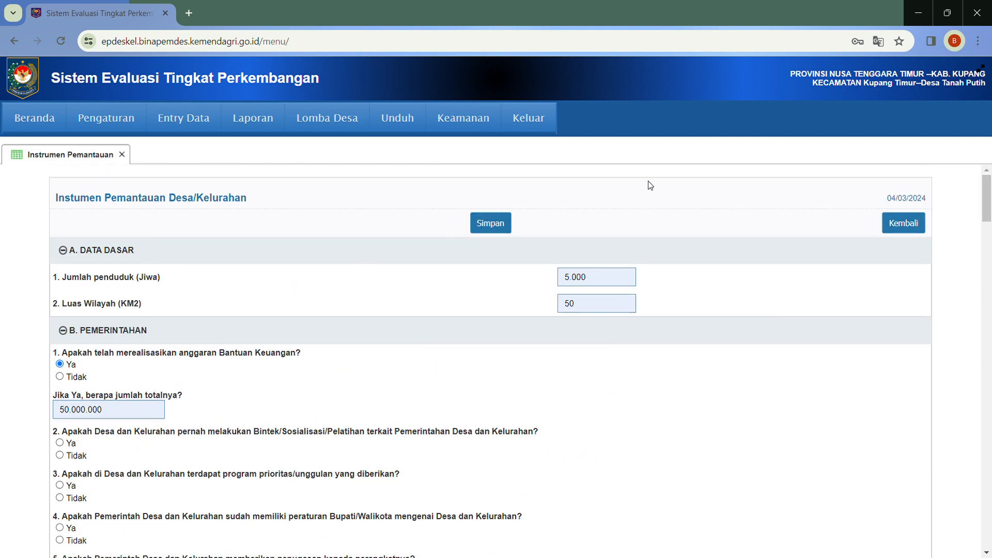
pyautogui.click(492, 224)
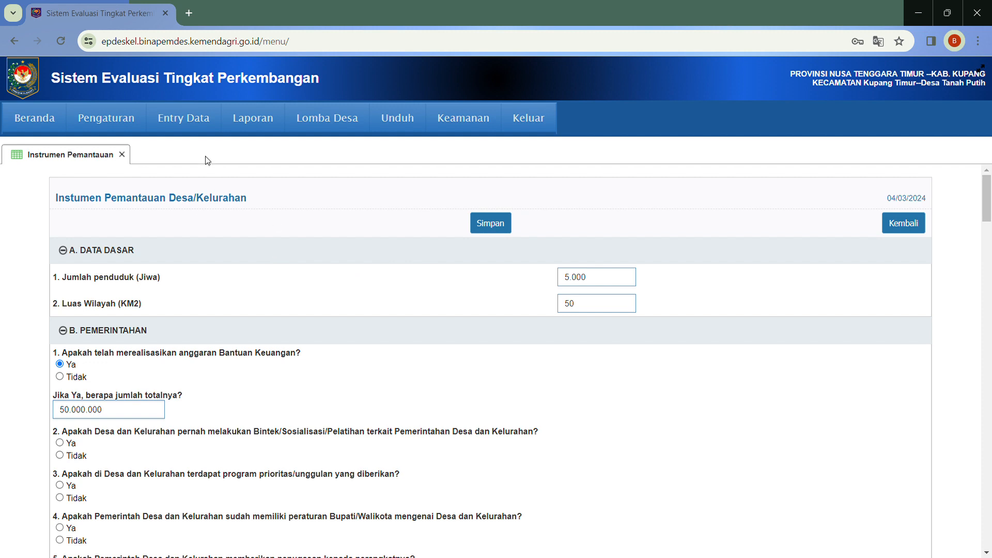
pyautogui.moveTo(200, 129)
pyautogui.click(122, 154)
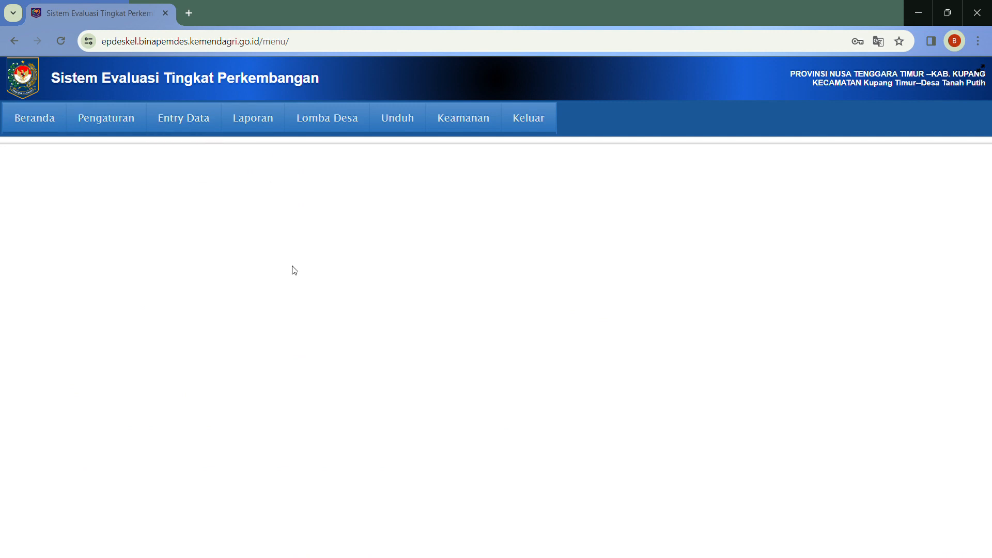
# Open Laporan > Cetak Laporan and select 2024 to list Tanah Putih's score of 37
pyautogui.moveTo(268, 128)
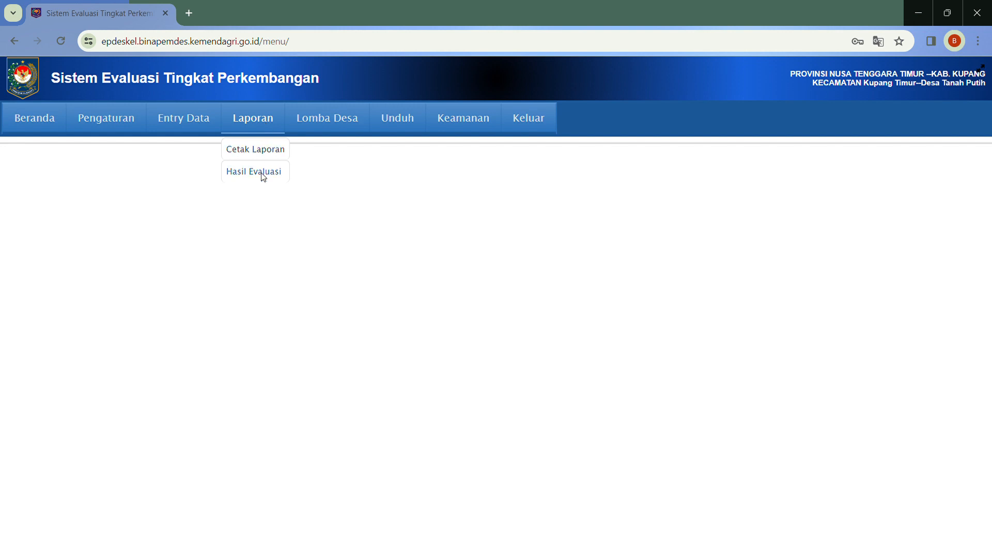
pyautogui.click(272, 154)
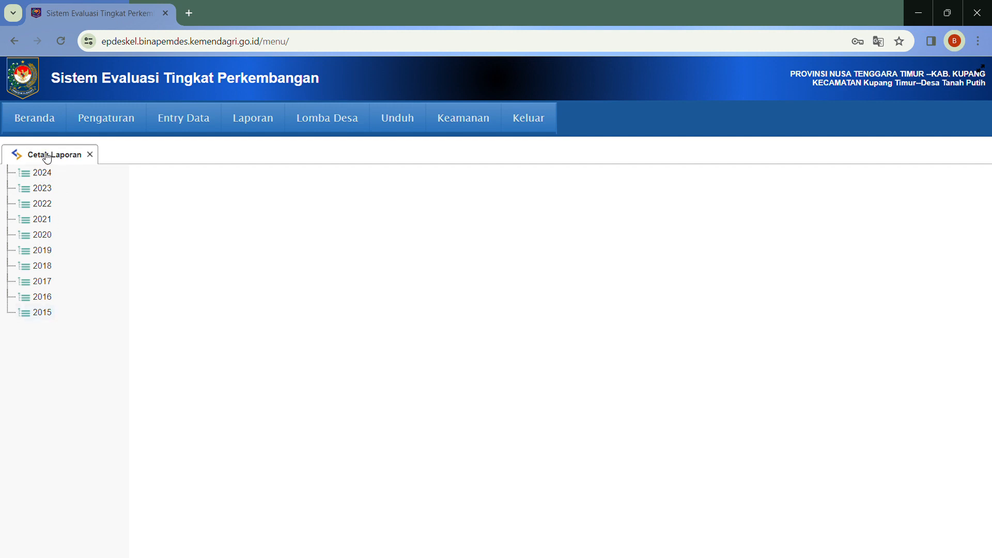
pyautogui.click(48, 176)
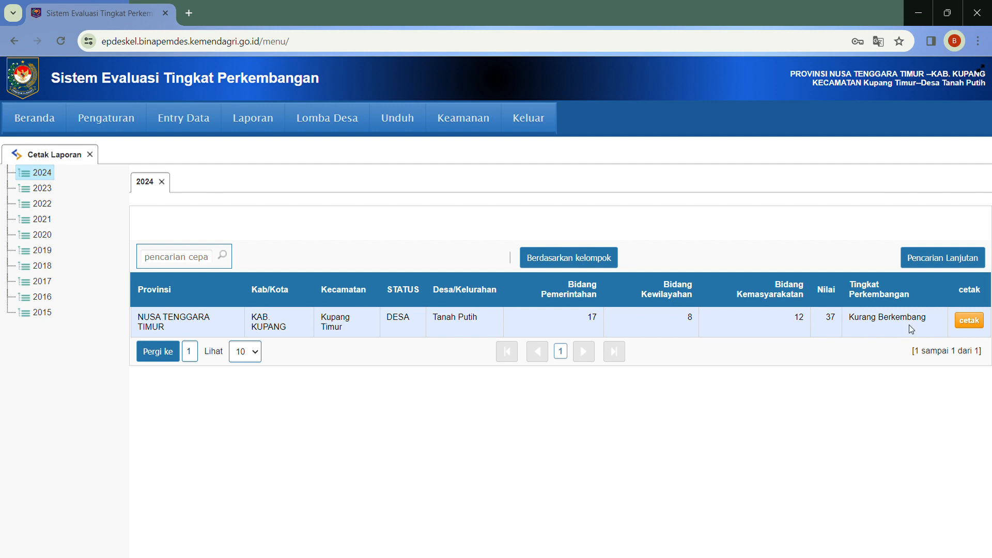
# Generate the Tanah Putih 2024 report PDF, close the 2024 listing, and scroll through it
pyautogui.click(969, 321)
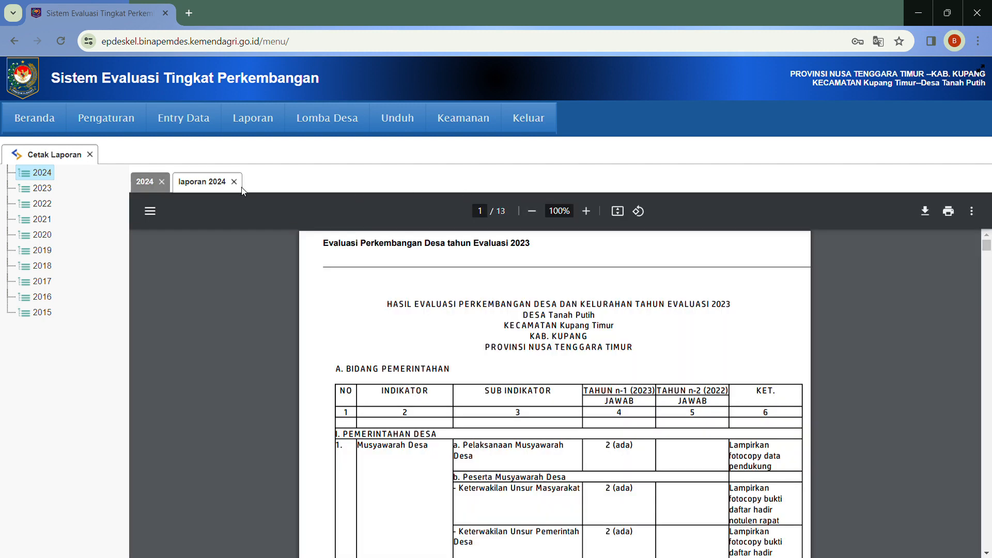
pyautogui.click(161, 181)
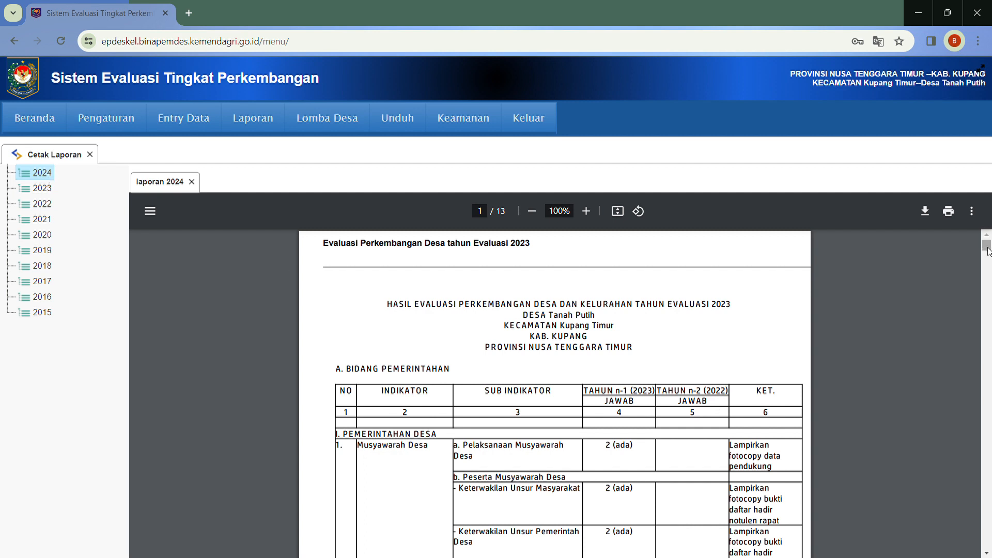
pyautogui.moveTo(987, 247); pyautogui.dragTo(988, 248)
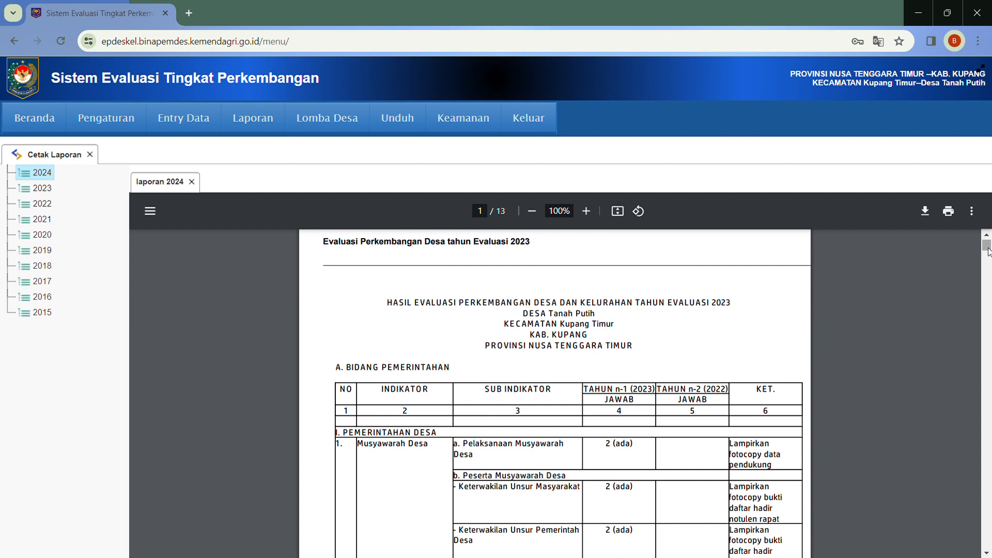
pyautogui.moveTo(176, 122)
pyautogui.scroll(-1, 987, 246)
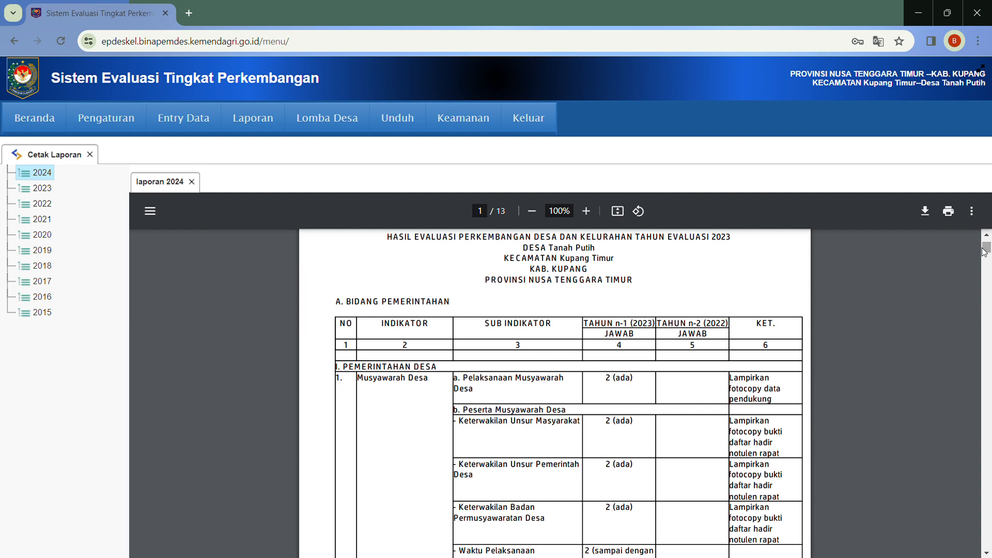
pyautogui.moveTo(984, 252); pyautogui.dragTo(987, 260)
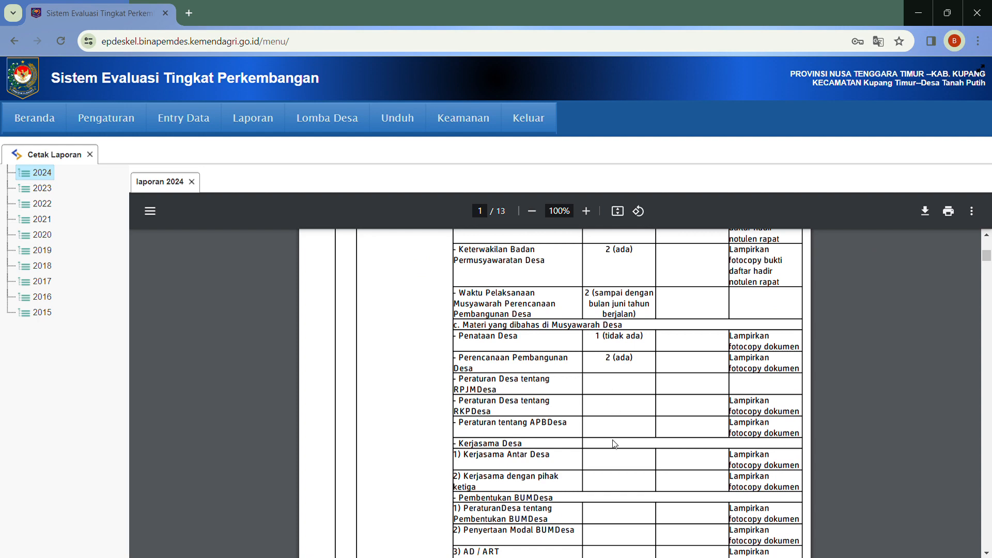
pyautogui.moveTo(986, 257); pyautogui.dragTo(985, 243)
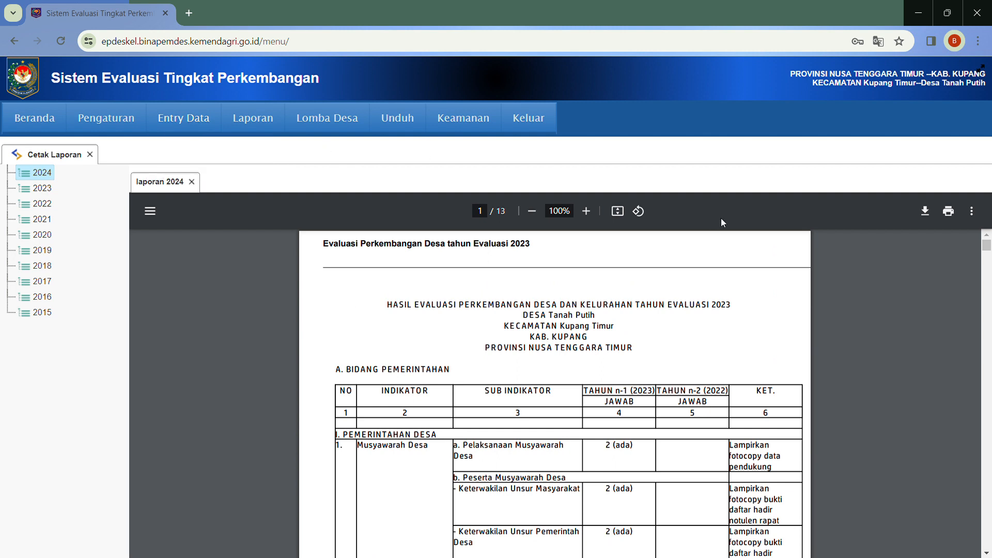
pyautogui.moveTo(986, 248)
pyautogui.mouseDown()
pyautogui.moveTo(987, 393)
pyautogui.moveTo(983, 235)
pyautogui.mouseUp()
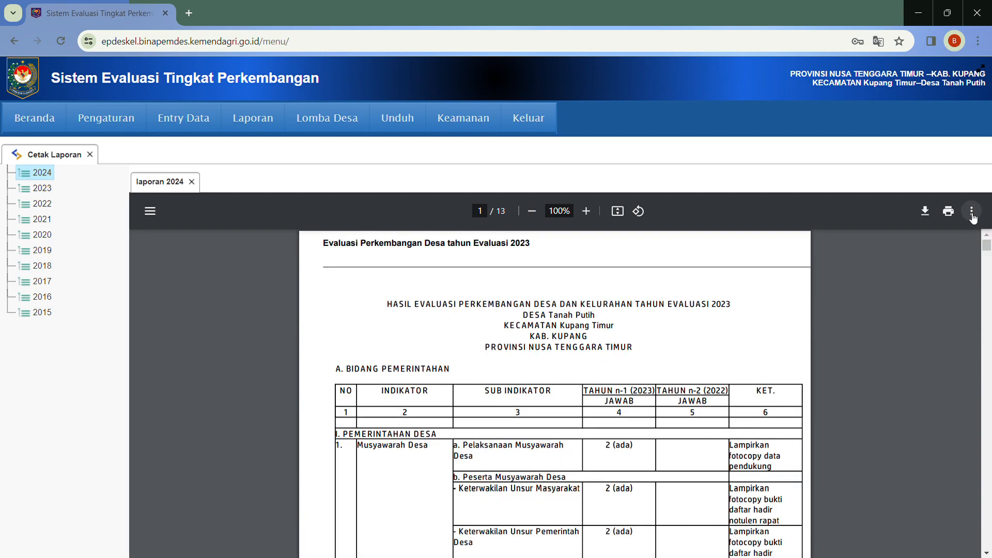
# Download and save the 2024 report PDF
pyautogui.click(925, 216)
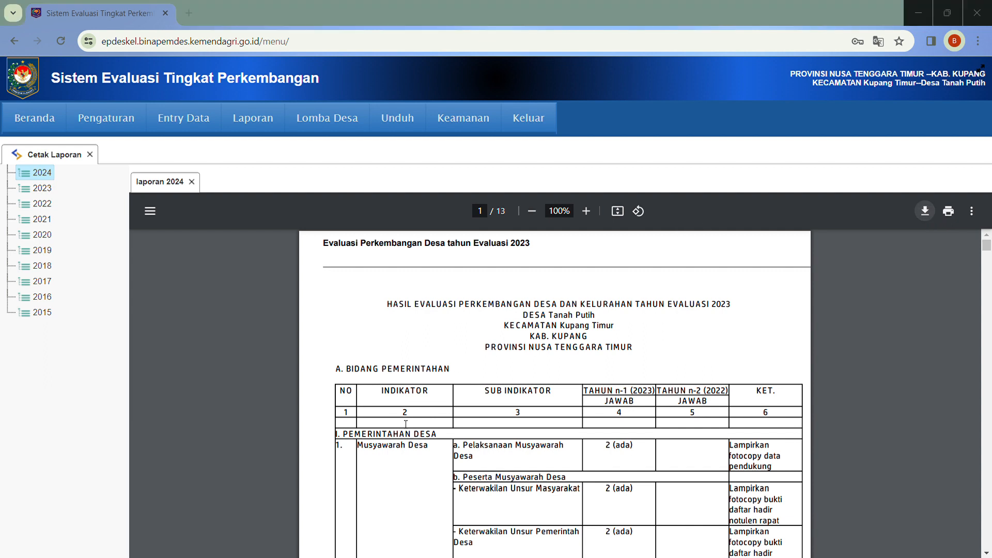
pyautogui.click(820, 468)
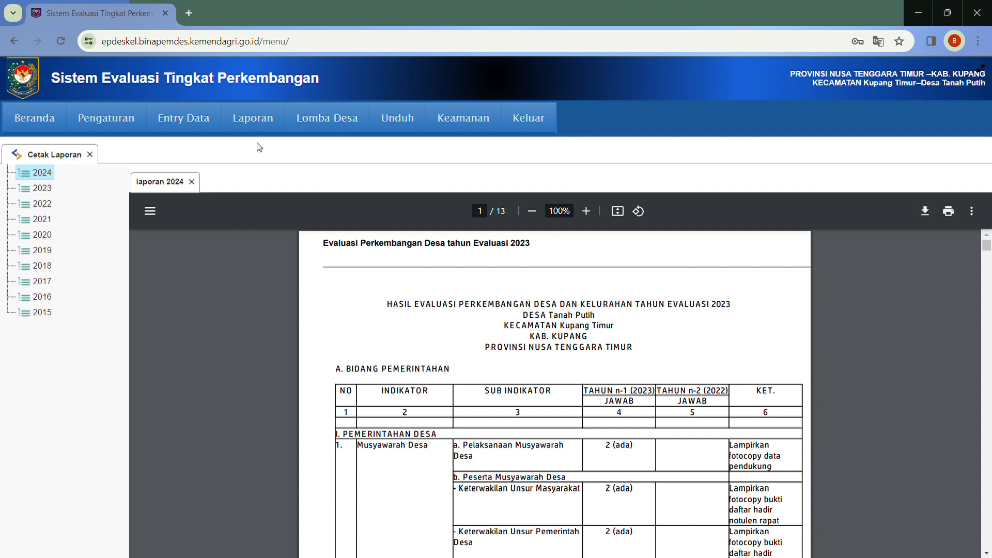
pyautogui.moveTo(261, 128)
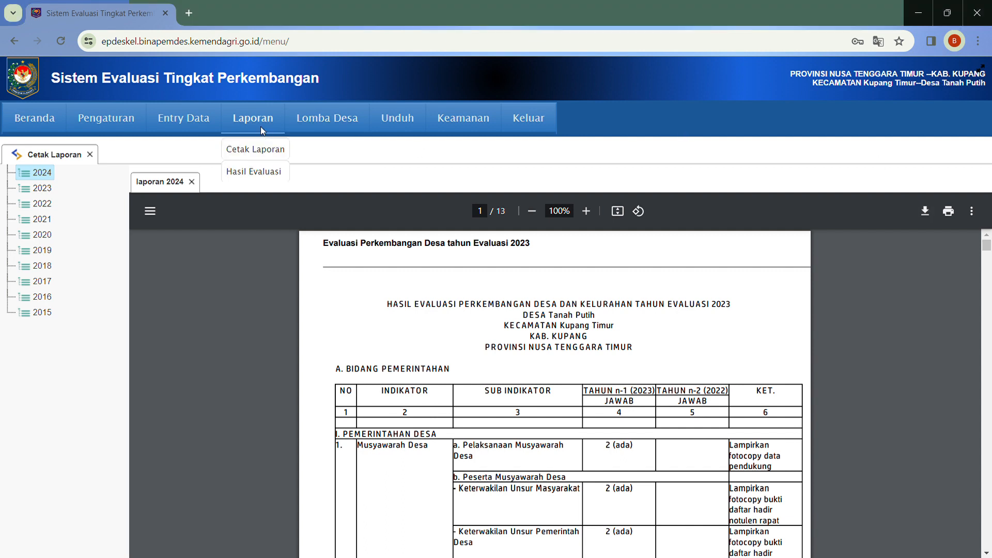
# Open Laporan > Hasil Evaluasi showing total 37, Kurang Berkembang, and close Cetak Laporan
pyautogui.click(253, 172)
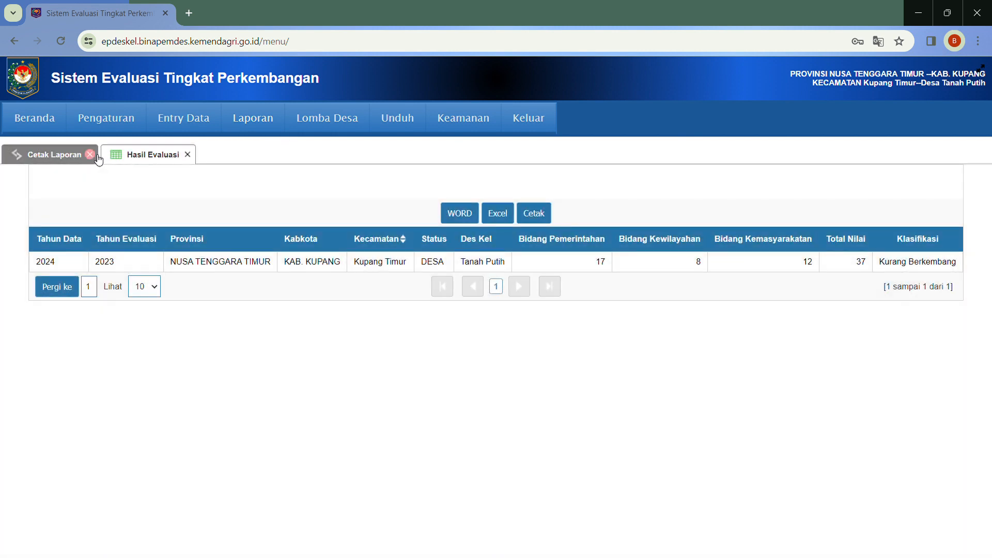
pyautogui.click(90, 154)
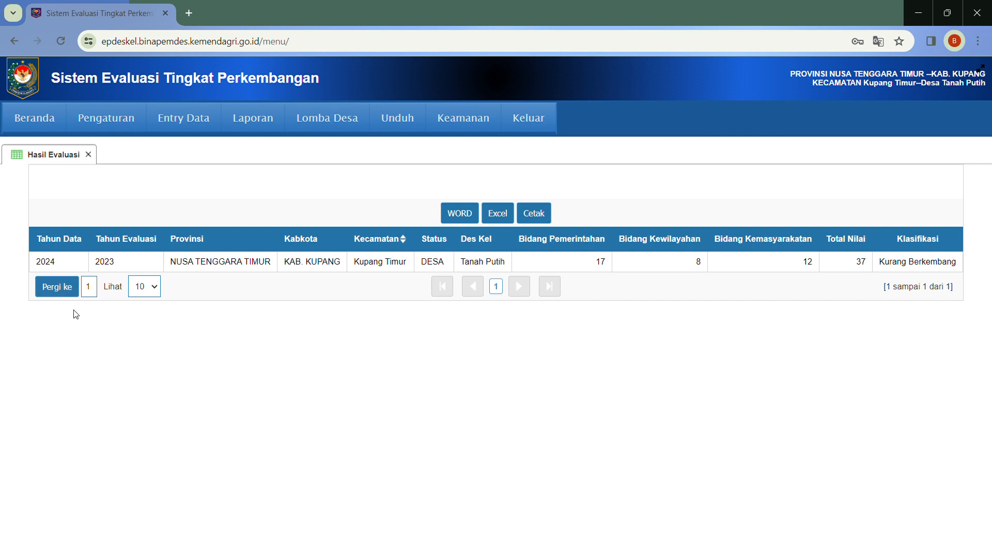
pyautogui.moveTo(327, 124)
# Close Hasil Evaluasi, view Lomba Desa > Upload Dokumen, then close that tab
pyautogui.click(89, 154)
pyautogui.moveTo(298, 112)
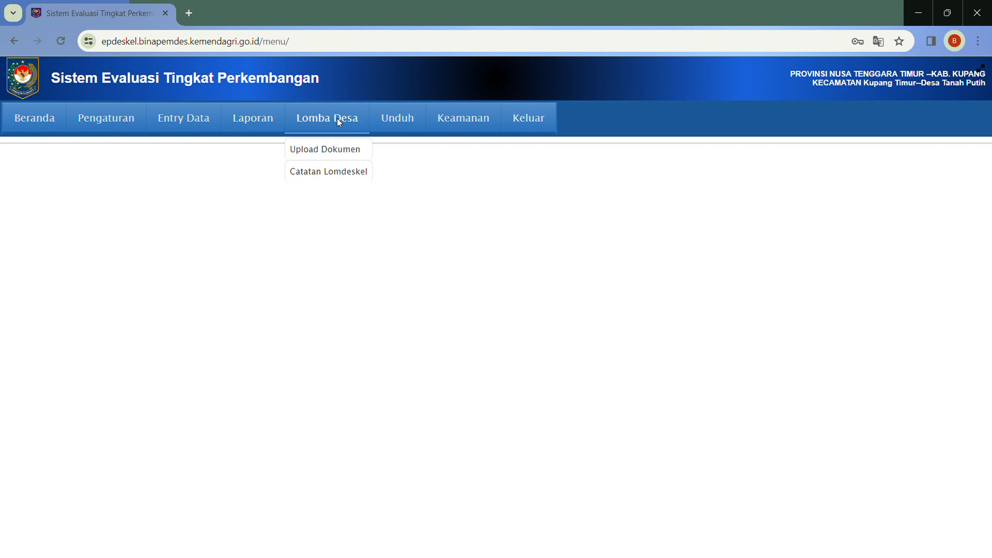
pyautogui.click(346, 155)
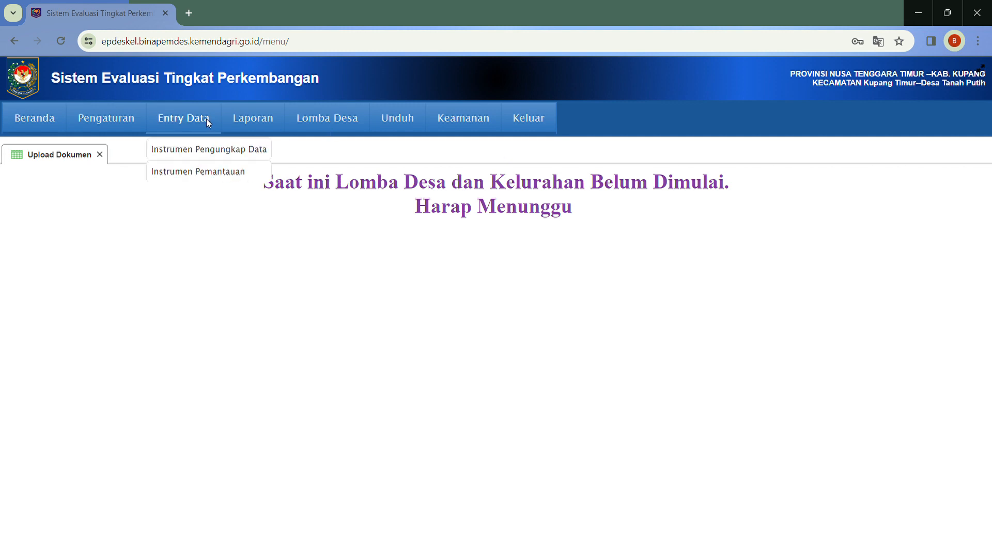
pyautogui.click(99, 155)
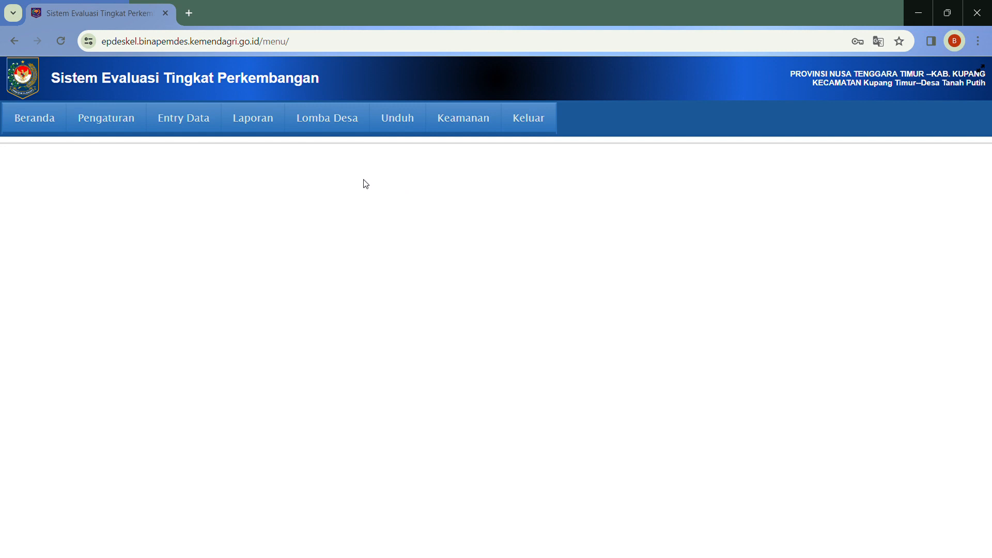
# View the Unduh documents list and Keamanan > Ubah Kata Sandi, then close Unduh
pyautogui.click(409, 124)
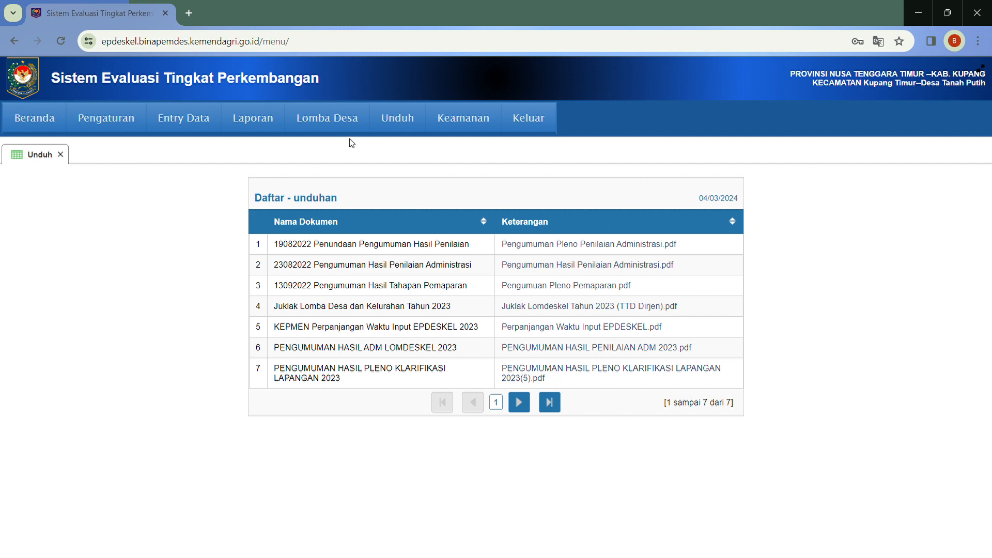
pyautogui.moveTo(457, 127)
pyautogui.click(459, 149)
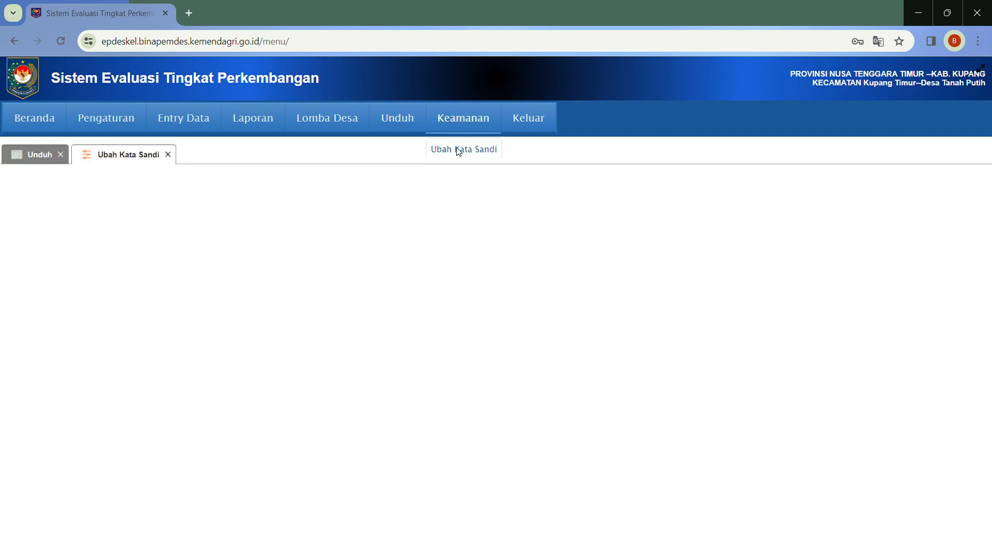
pyautogui.click(60, 153)
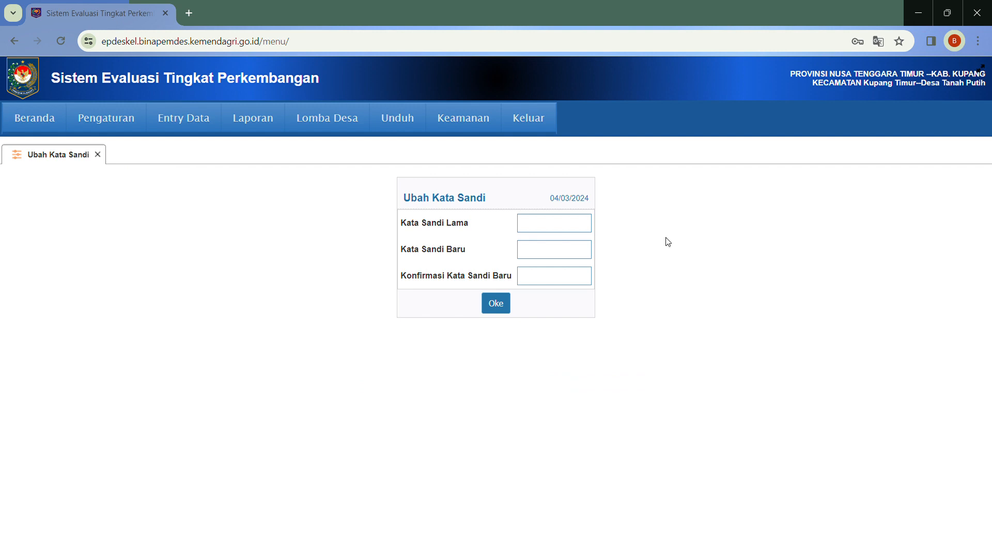
# Leave the password form unchanged, close it, and log out with Keluar
pyautogui.click(575, 227)
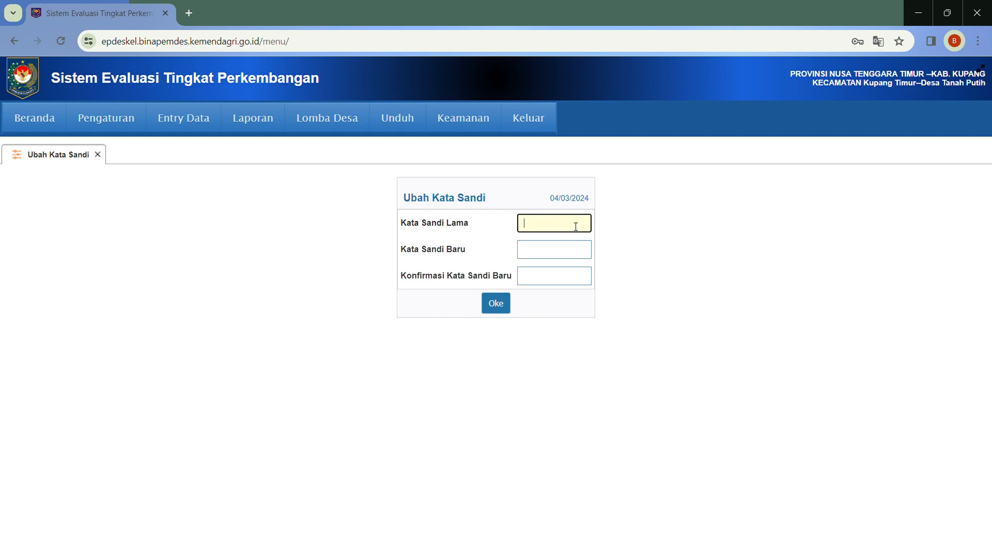
pyautogui.click(712, 228)
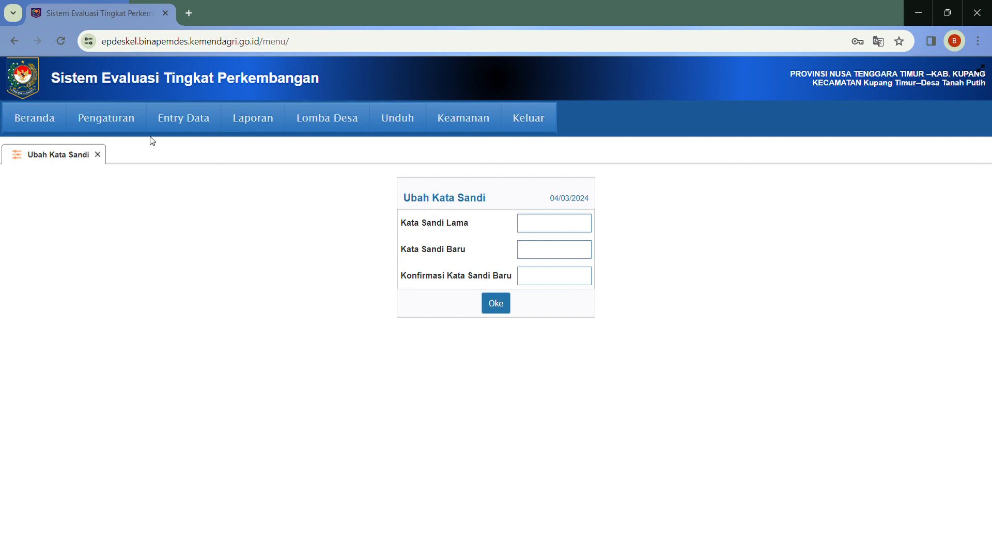
pyautogui.click(97, 155)
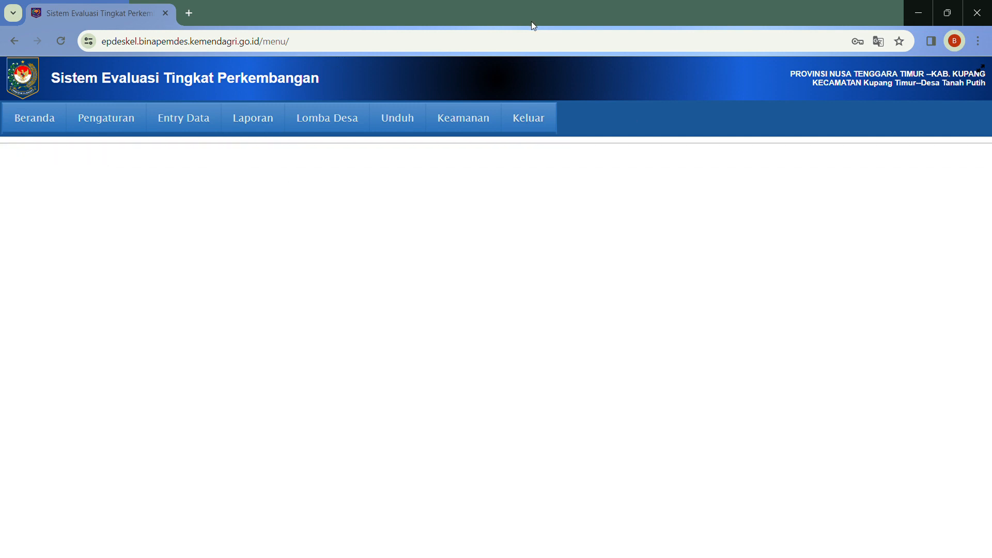
pyautogui.click(530, 122)
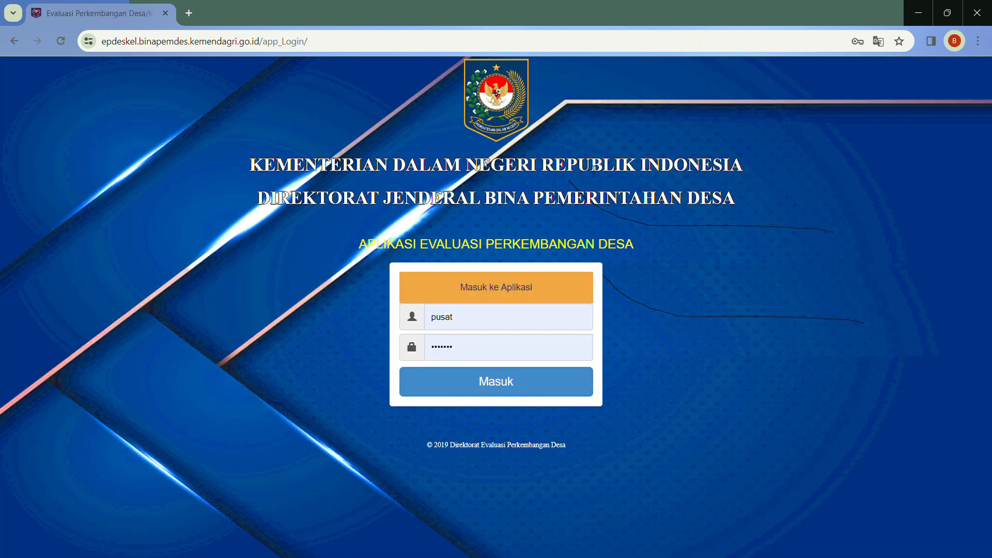